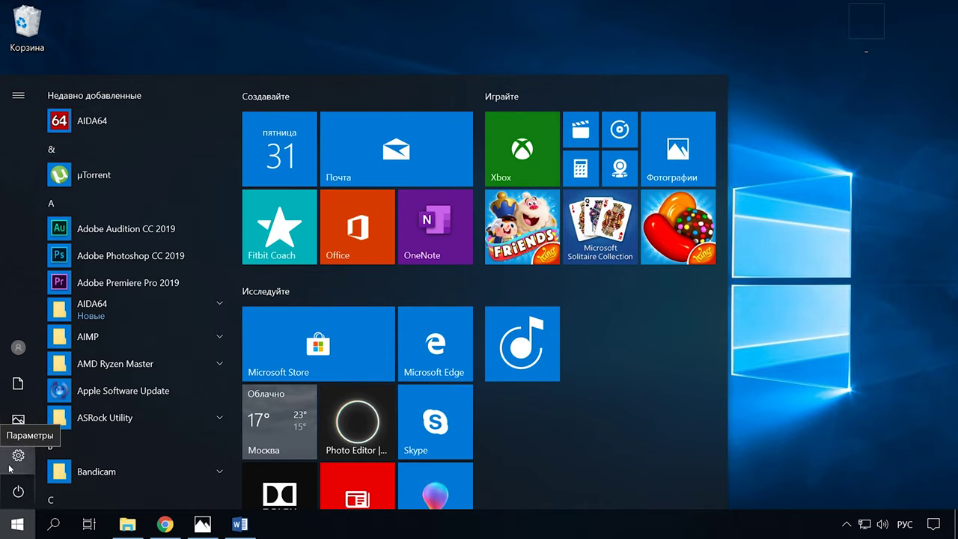
Open the date and time settings under Время и язык and choose a time zone from the Часовой пояс list.
left_click(791, 267)
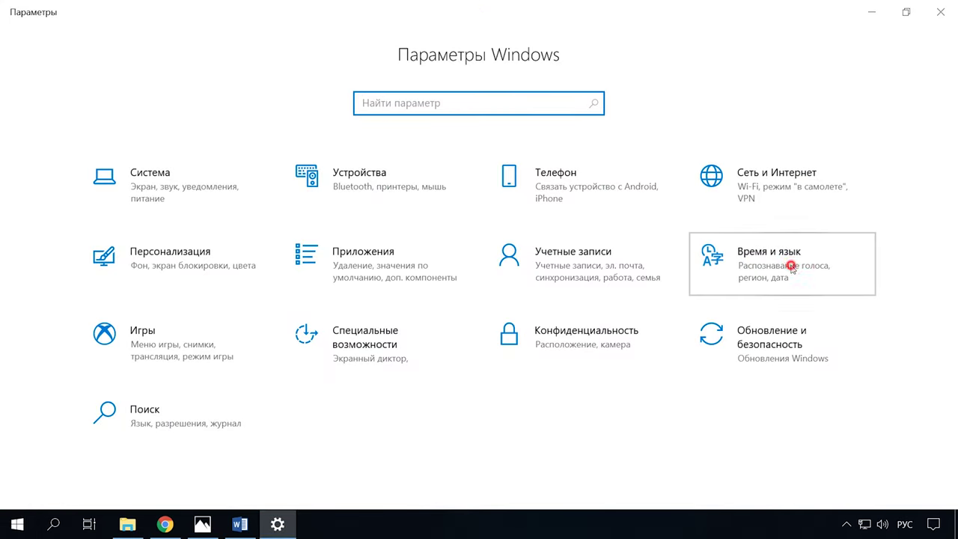
left_click(78, 175)
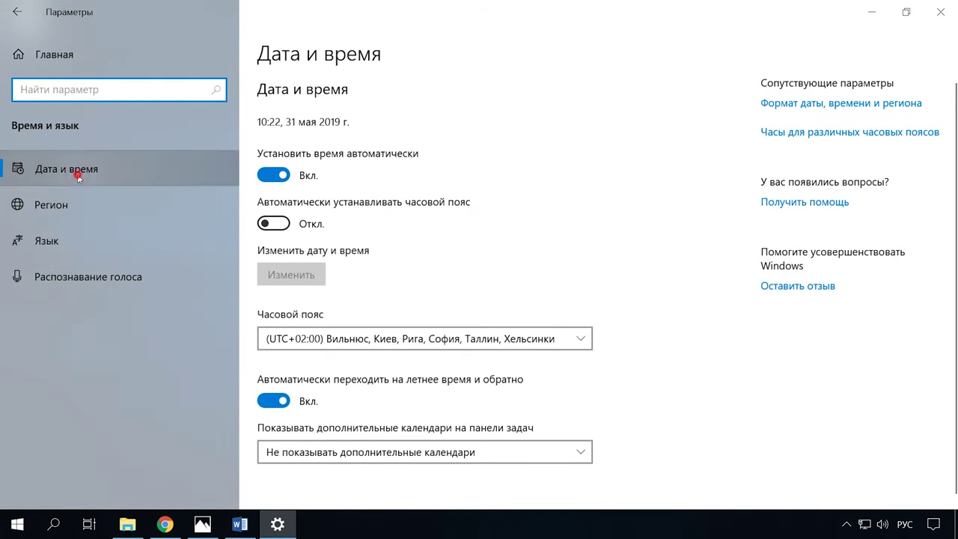
left_click(580, 338)
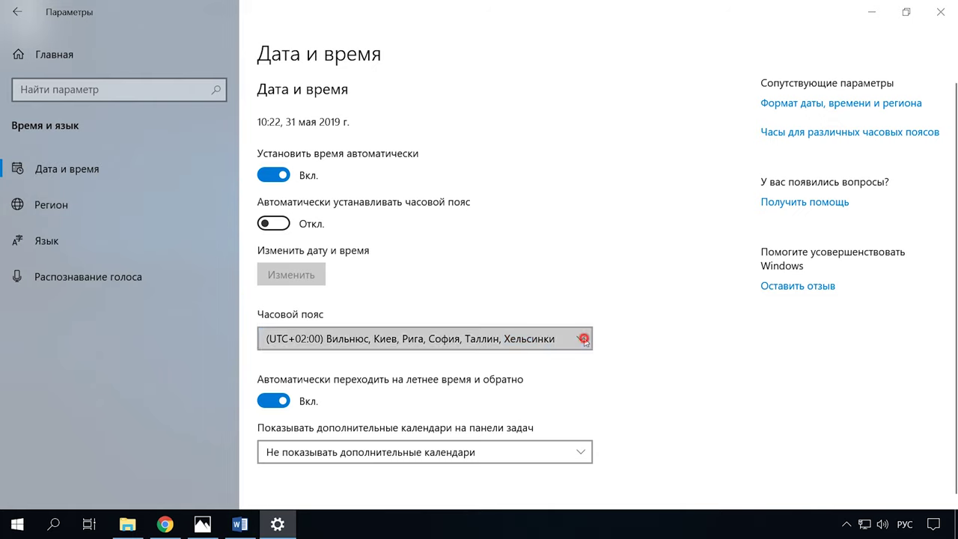
scroll(388, 361, "down", 3)
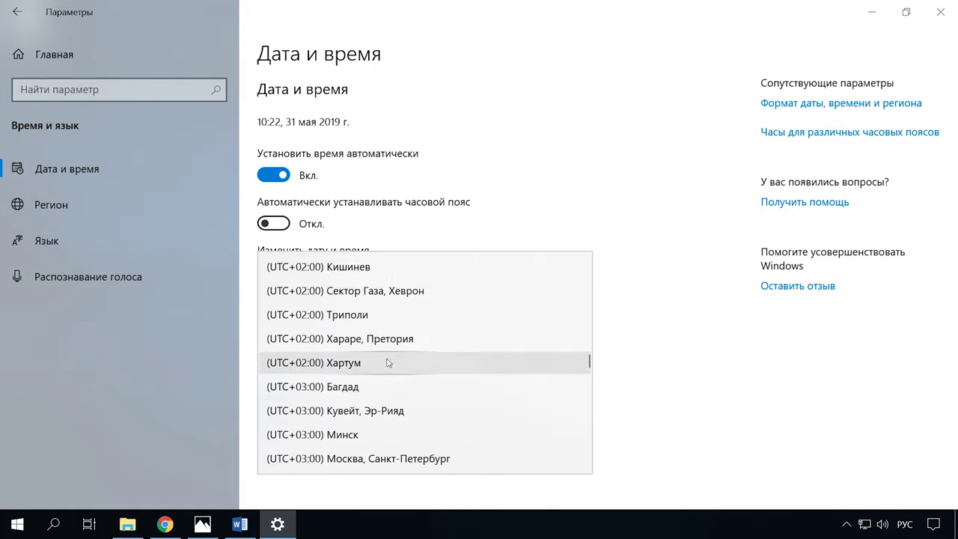
left_click(390, 422)
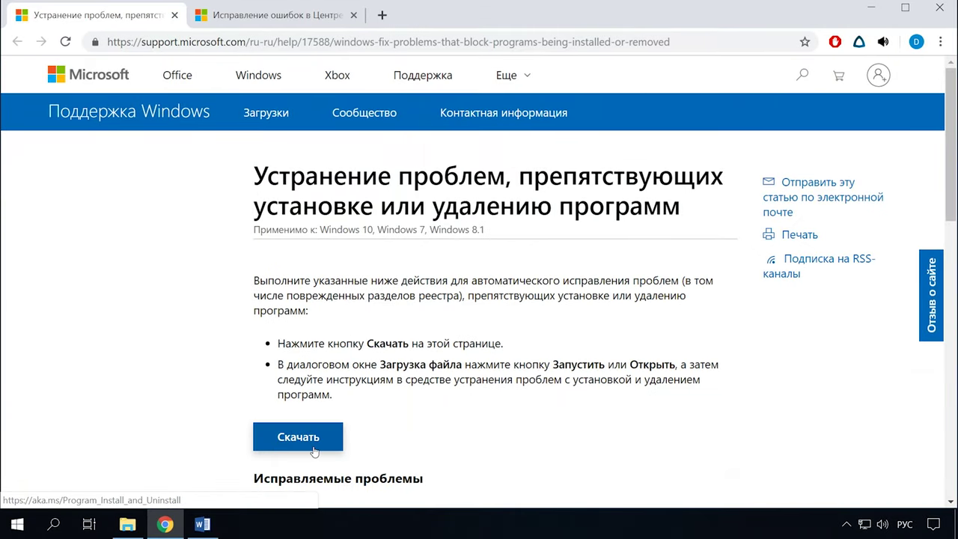
Minimise the browser and open Устранение неполадок under Обновление и безопасность in the Windows settings.
left_click(868, 11)
left_click(18, 523)
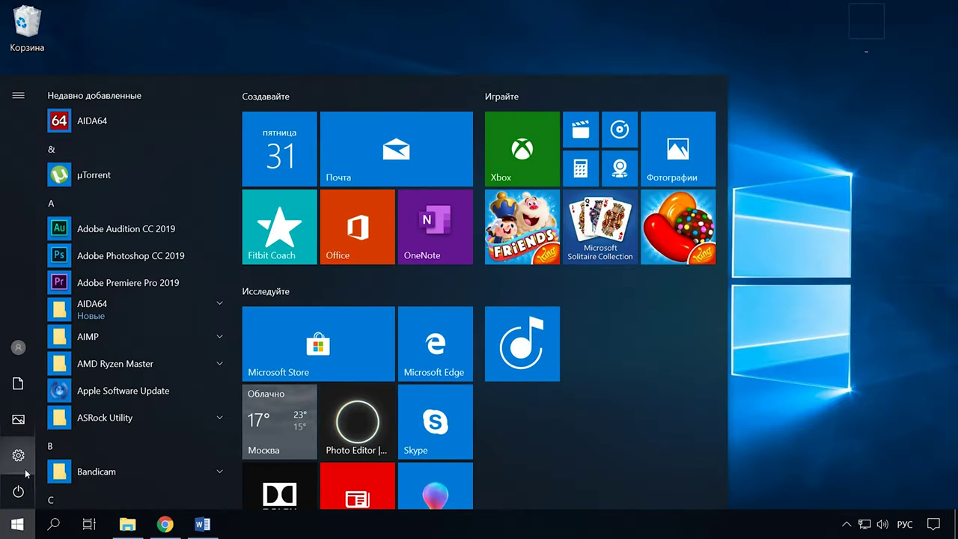
left_click(19, 466)
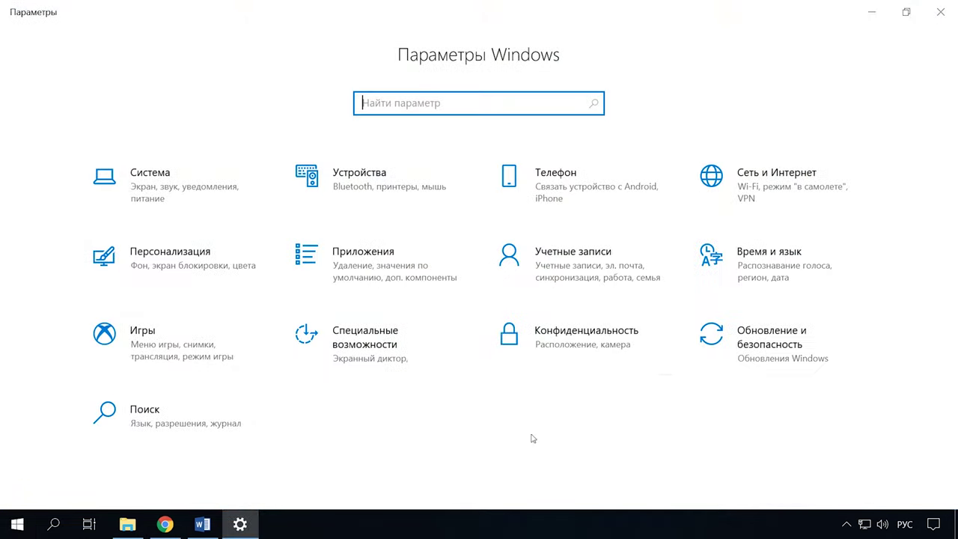
left_click(762, 353)
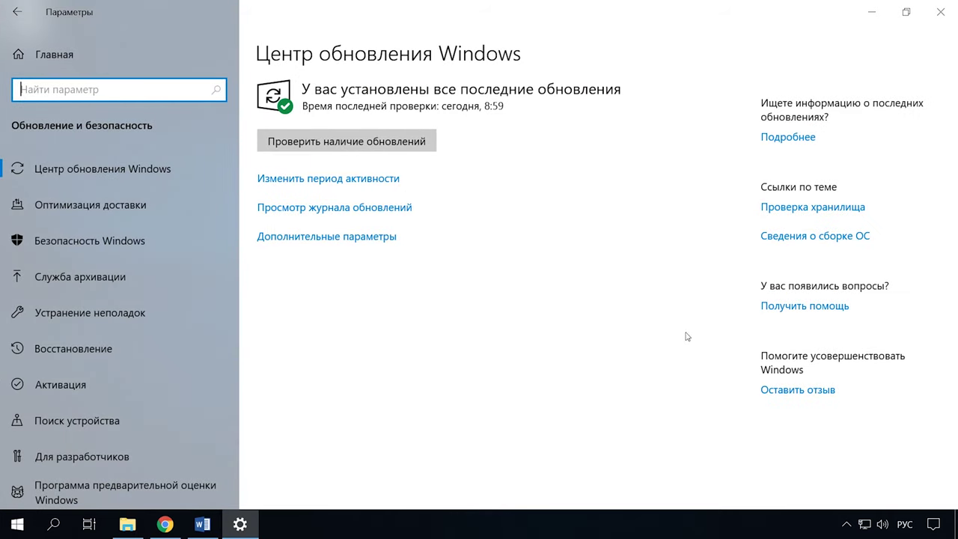
left_click(104, 327)
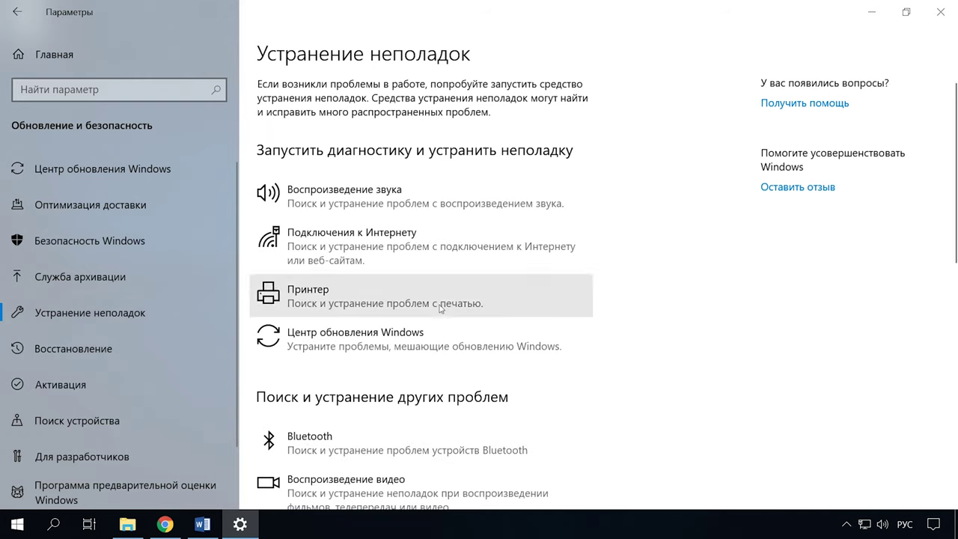
Run the Центр обновления Windows troubleshooter and look through its detailed report.
scroll(434, 372, "down", 5)
scroll(437, 375, "down", 3)
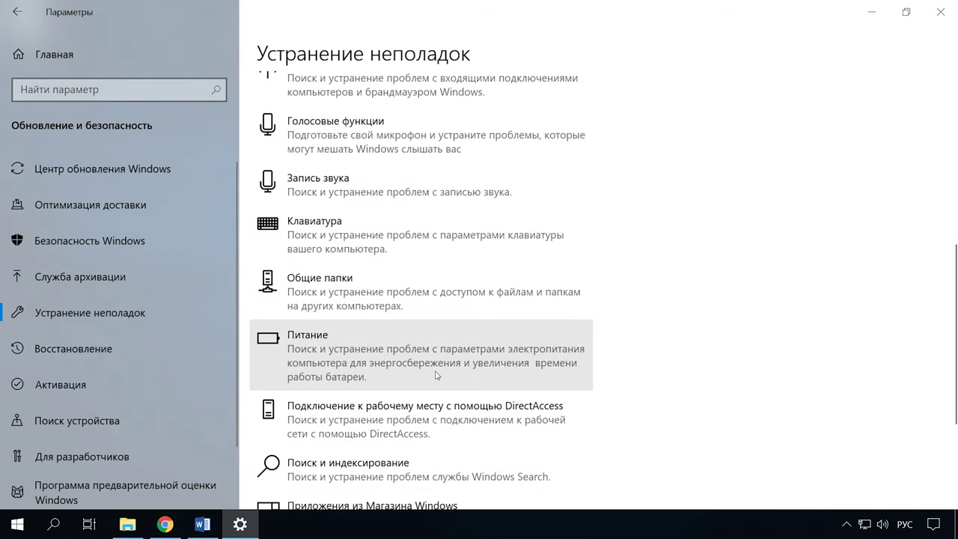
scroll(436, 372, "up", 3)
scroll(434, 374, "up", 5)
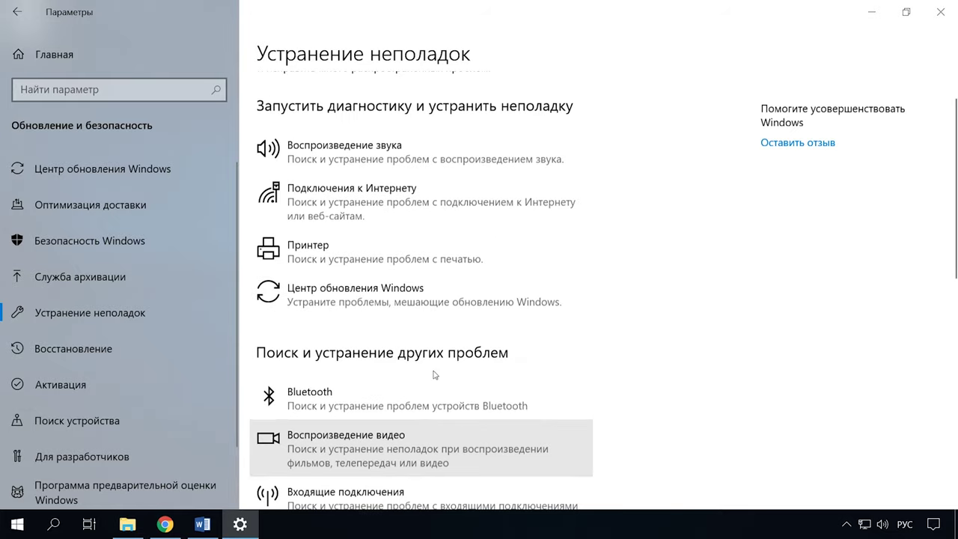
left_click(367, 341)
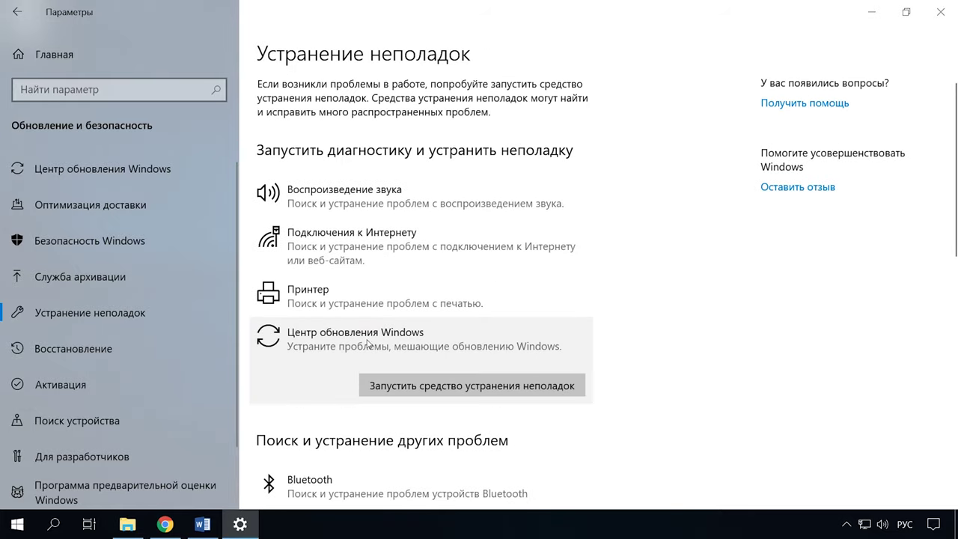
left_click(494, 395)
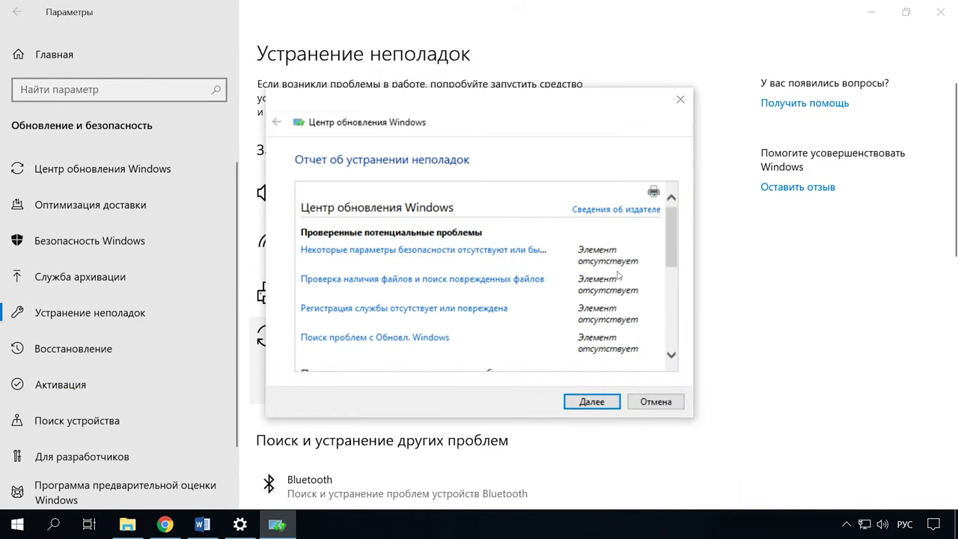
scroll(536, 337, "down", 5)
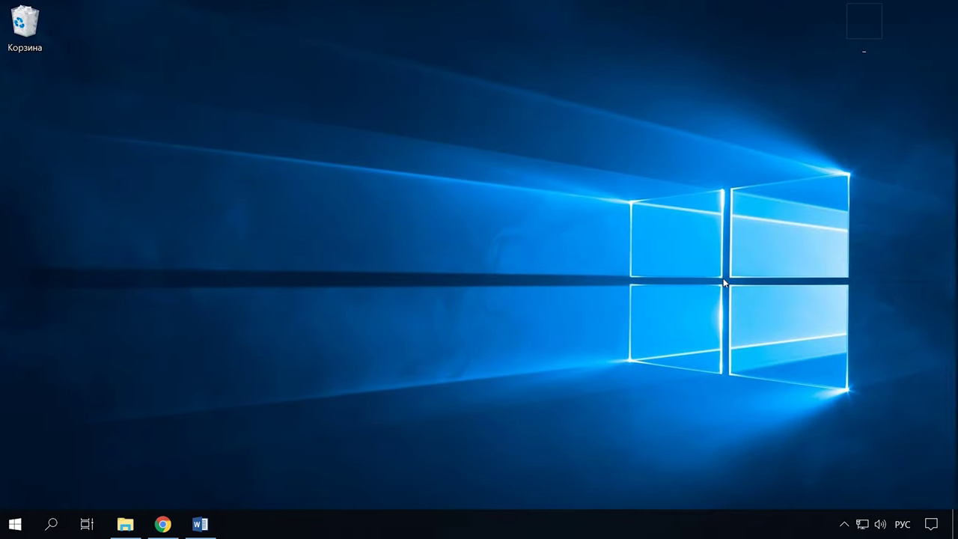
Launch the Windows services console by running services.msc.
right_click(17, 526)
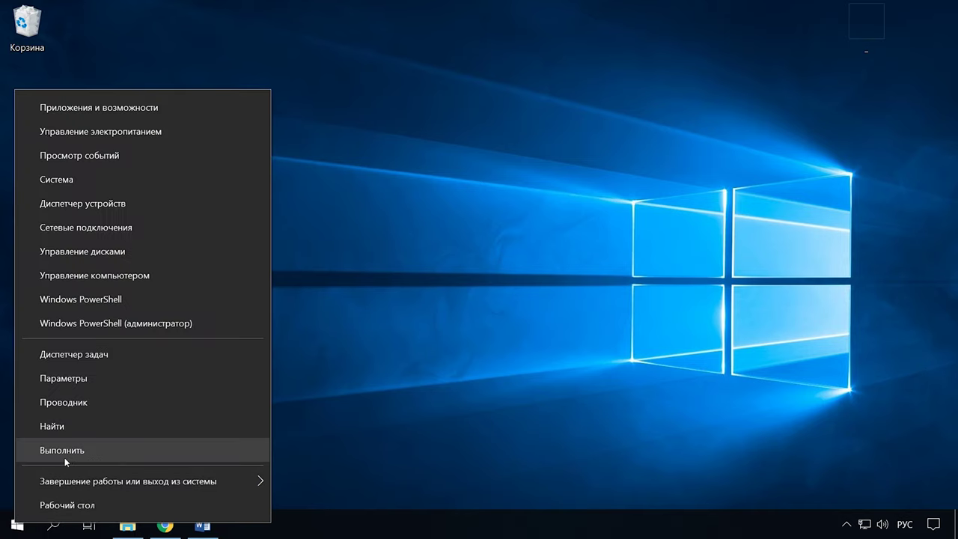
left_click(71, 454)
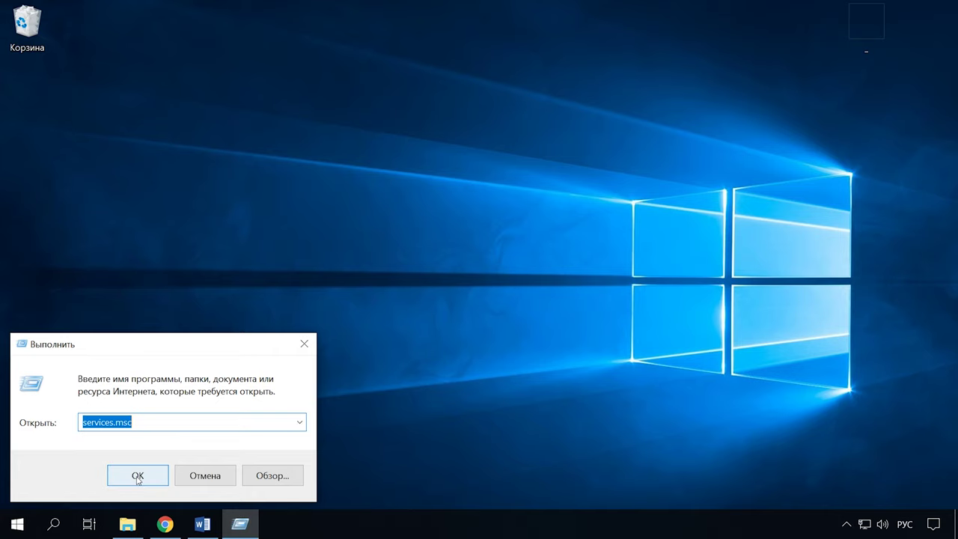
left_click(137, 477)
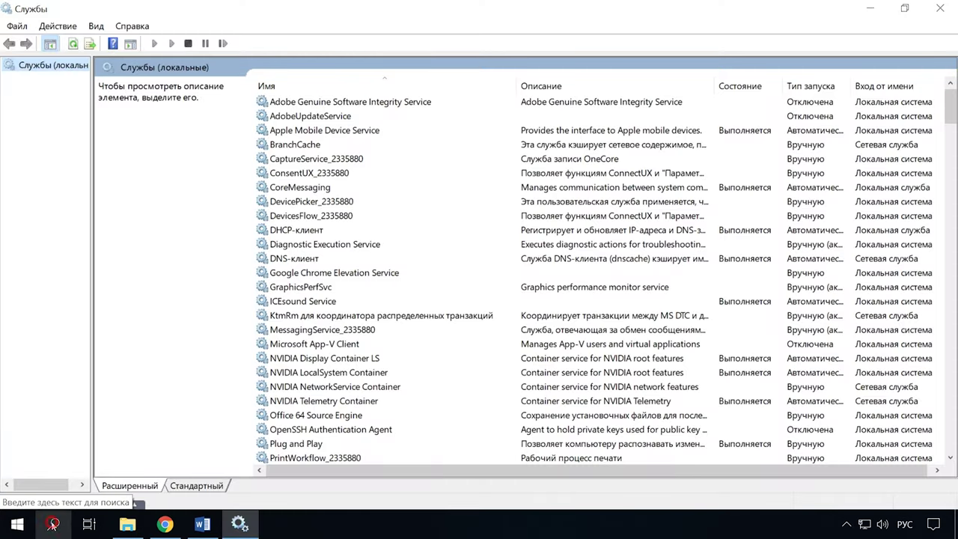
Search Windows for "сл" to find the Службы app, and return to the open services console.
left_click(52, 524)
type("сл")
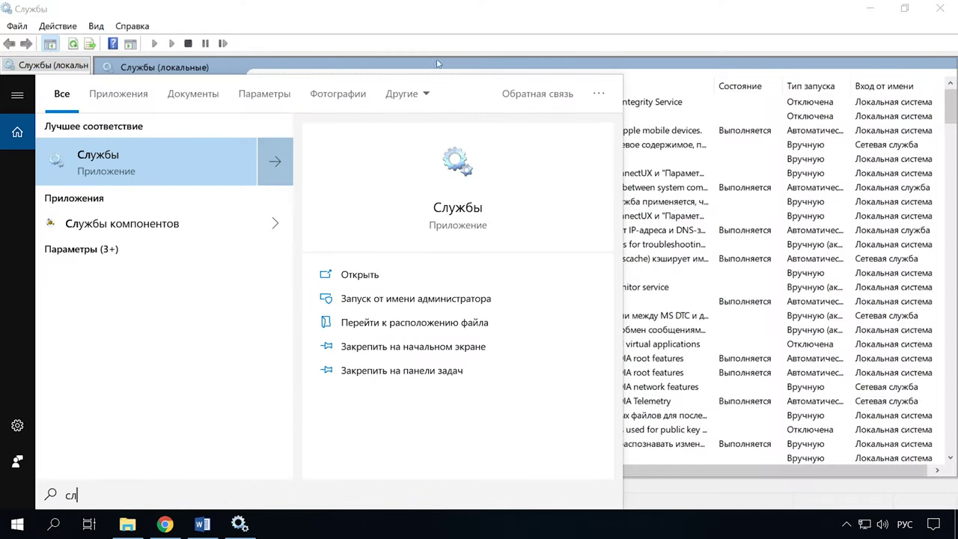
left_click(454, 16)
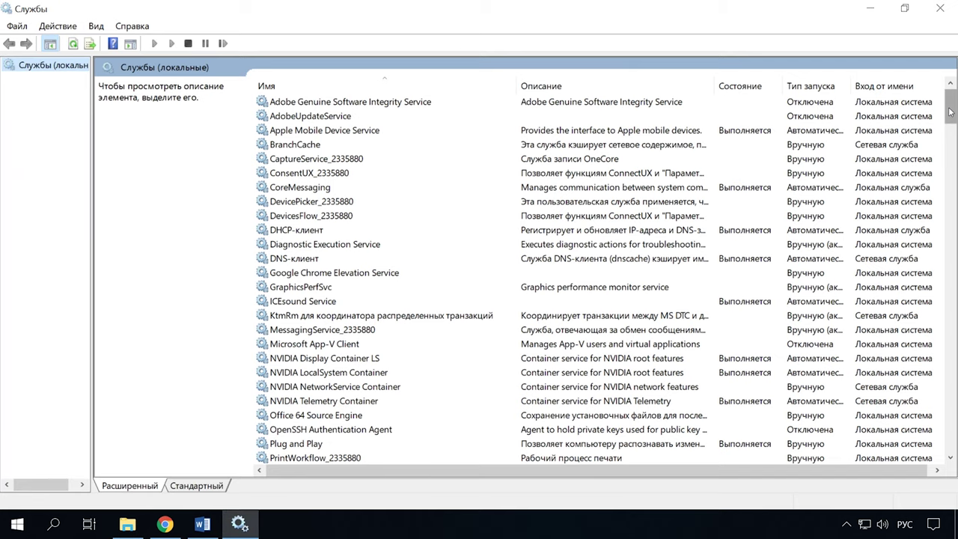
Check the status of the services Центр обновления Windows, Фоновая интеллектуальная служба передачи (BITS) and Журнал событий Windows.
left_click_drag(949, 110, 948, 458)
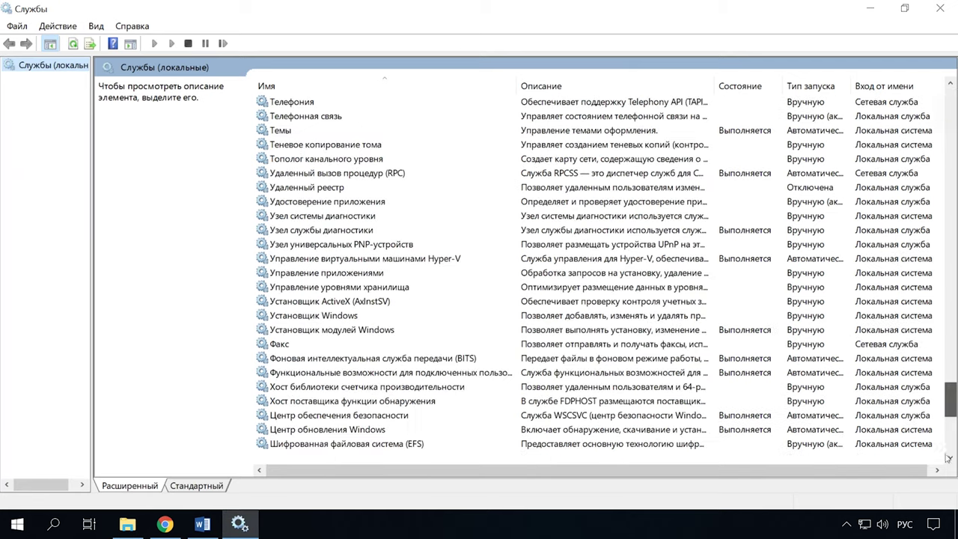
left_click(303, 431)
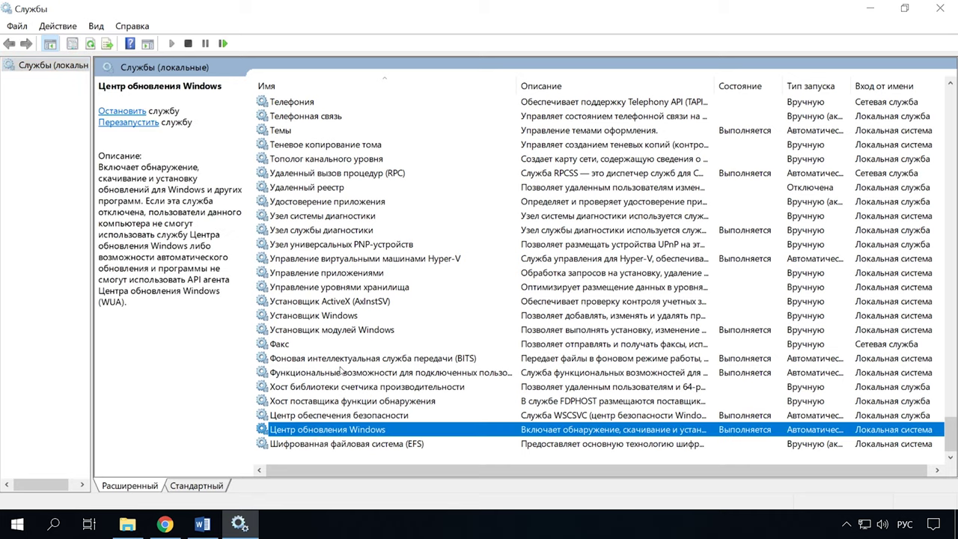
left_click(352, 360)
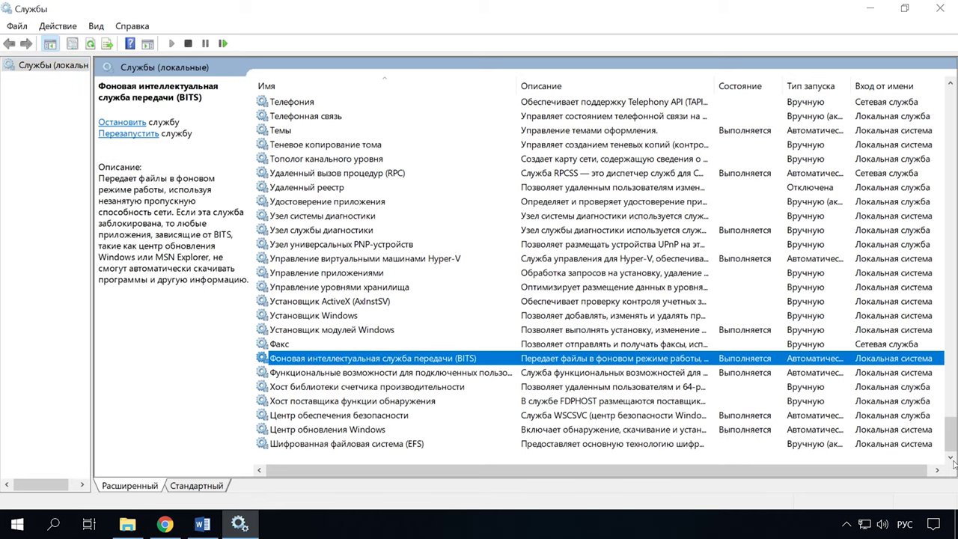
left_click_drag(953, 440, 935, 189)
left_click(316, 332)
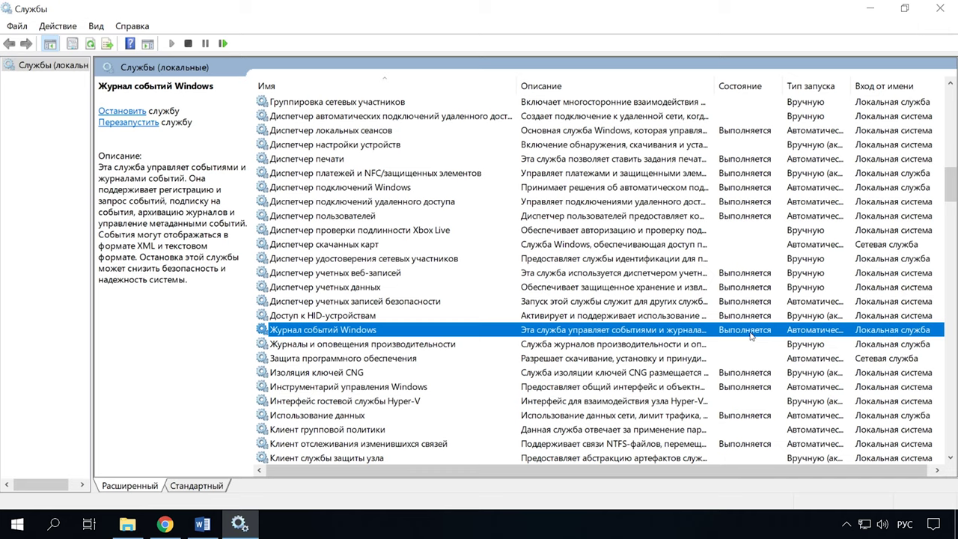
Set the startup type of the Журнал событий Windows service to Автоматически, apply it, and open the computer's power options.
right_click(357, 331)
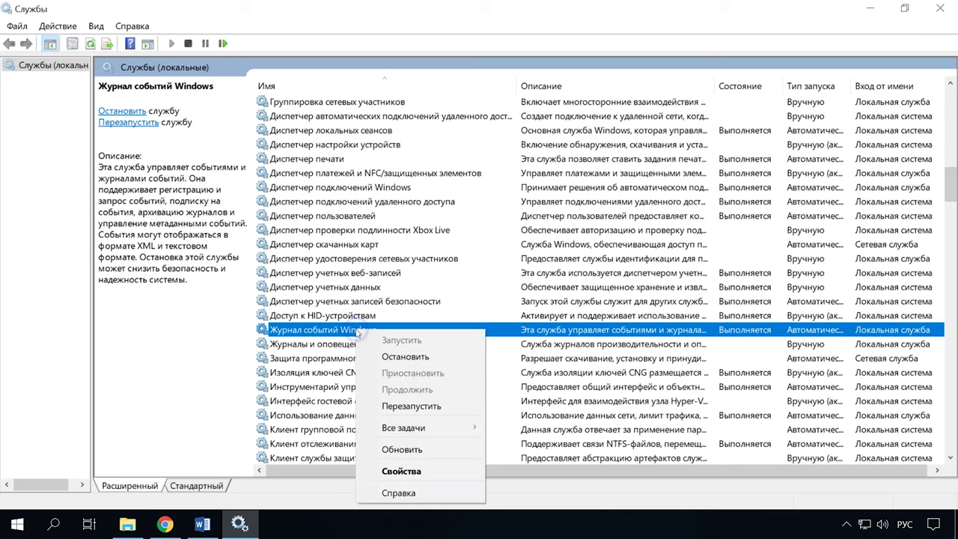
left_click(419, 471)
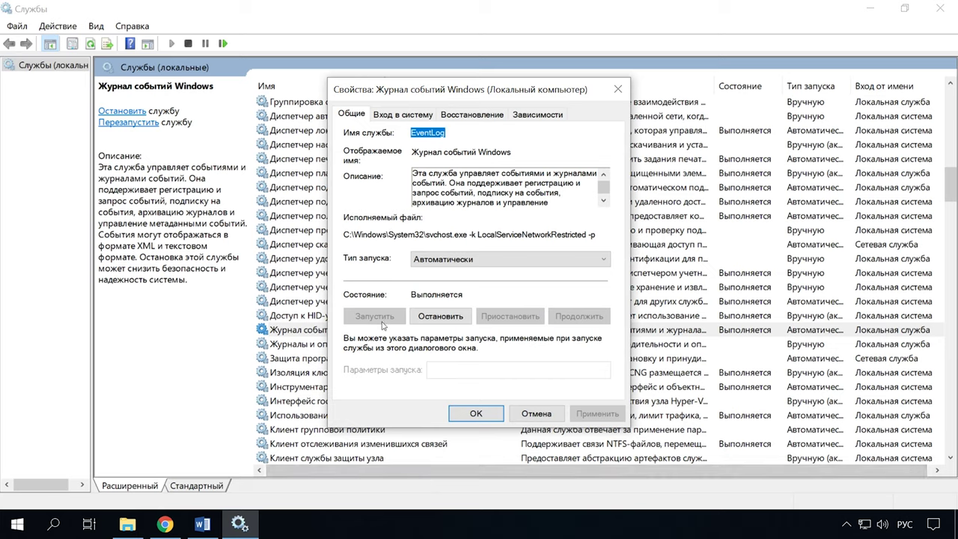
left_click(475, 262)
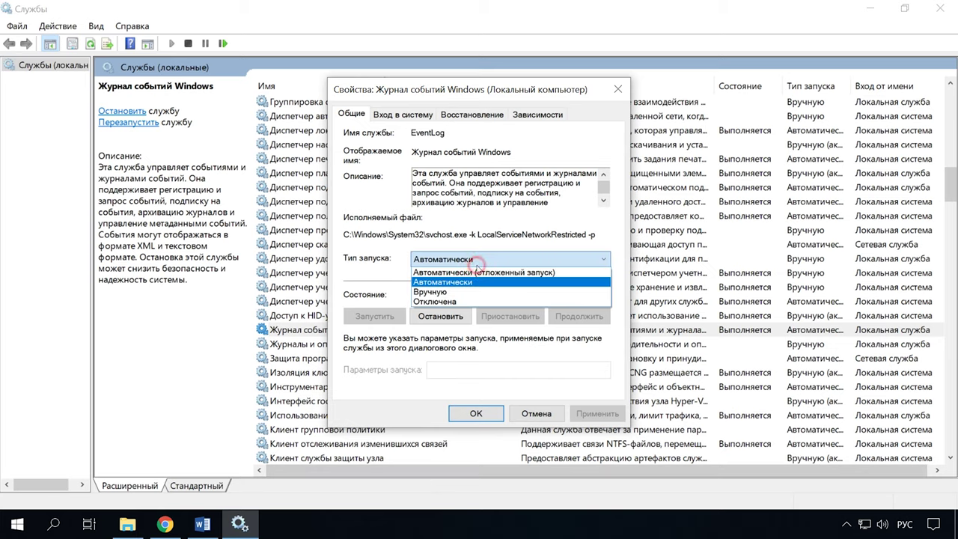
left_click(464, 287)
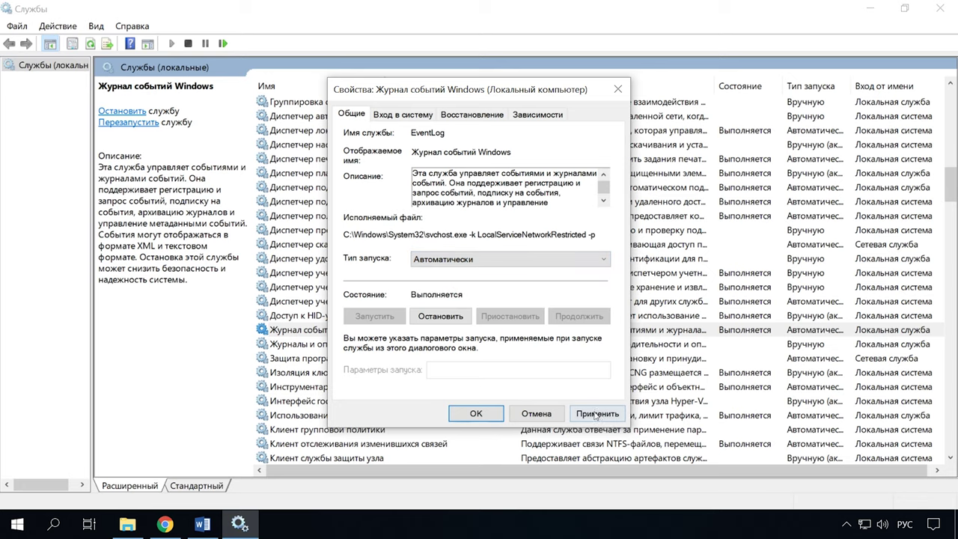
left_click(597, 413)
left_click(475, 413)
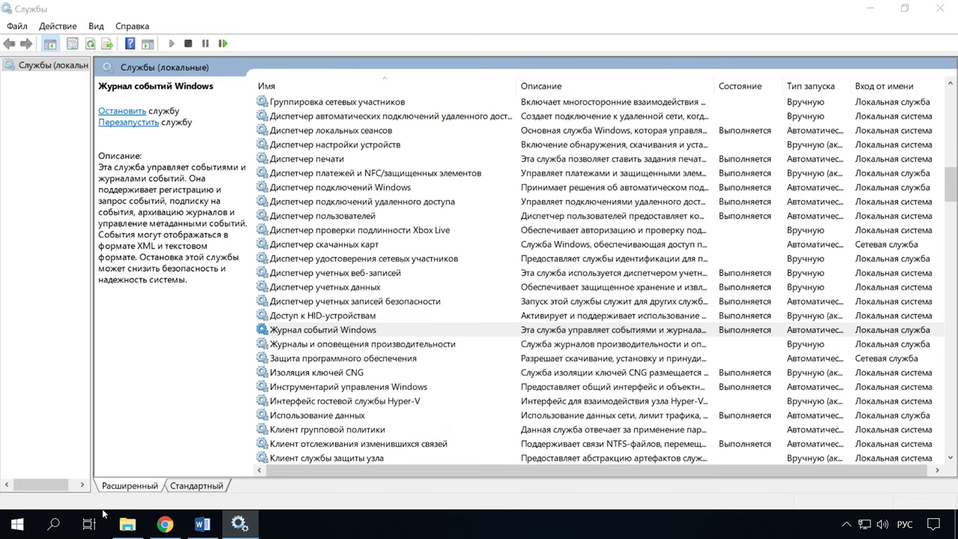
left_click(15, 525)
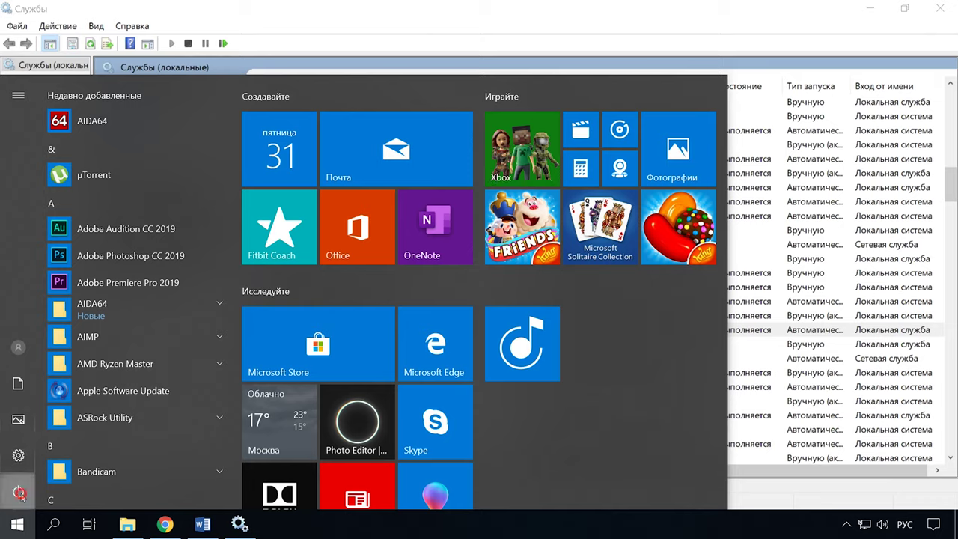
left_click(18, 491)
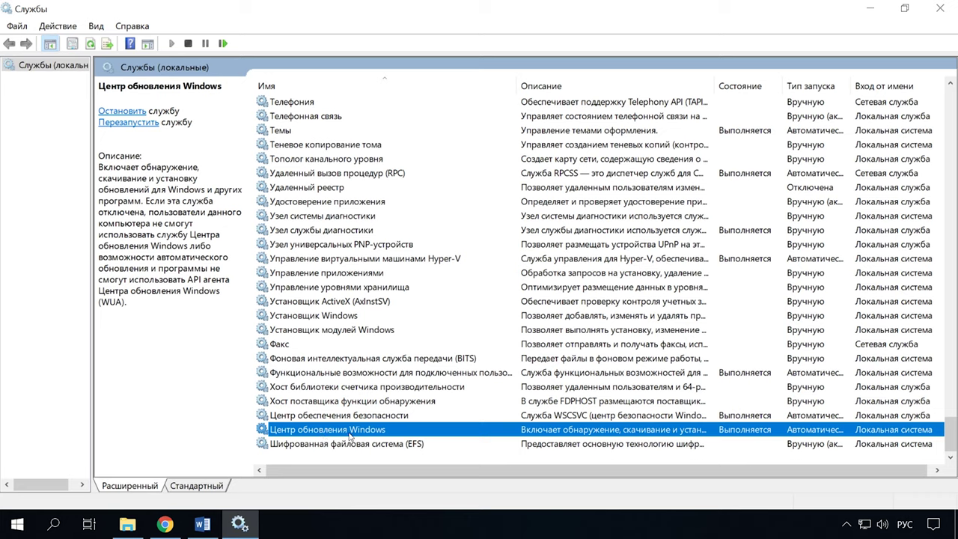
Stop the Центр обновления Windows service through its properties.
right_click(348, 433)
left_click(385, 399)
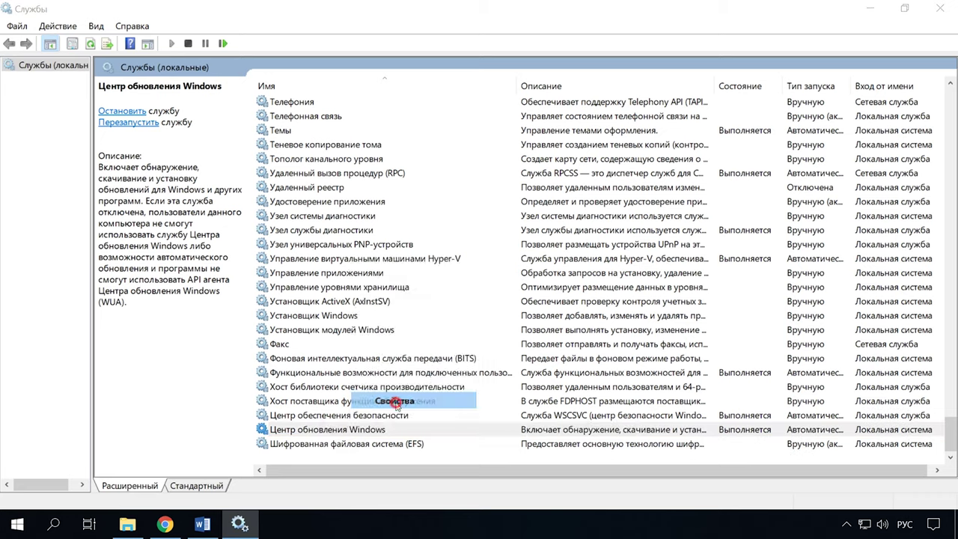
left_click(448, 322)
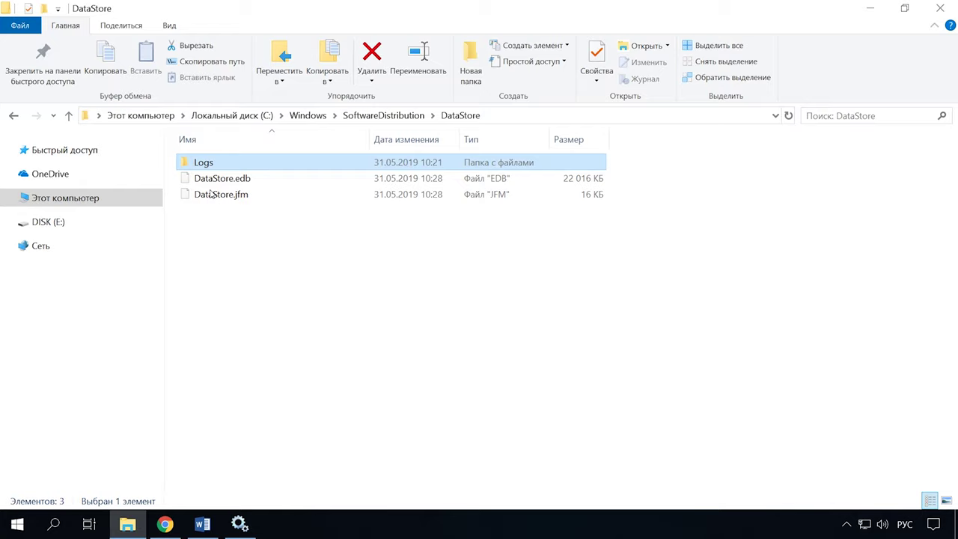
Permanently delete Logs, DataStore.edb and DataStore.jfm from C:\Windows\SoftwareDistribution\DataStore, granting administrator rights for the deletion.
left_click(546, 114)
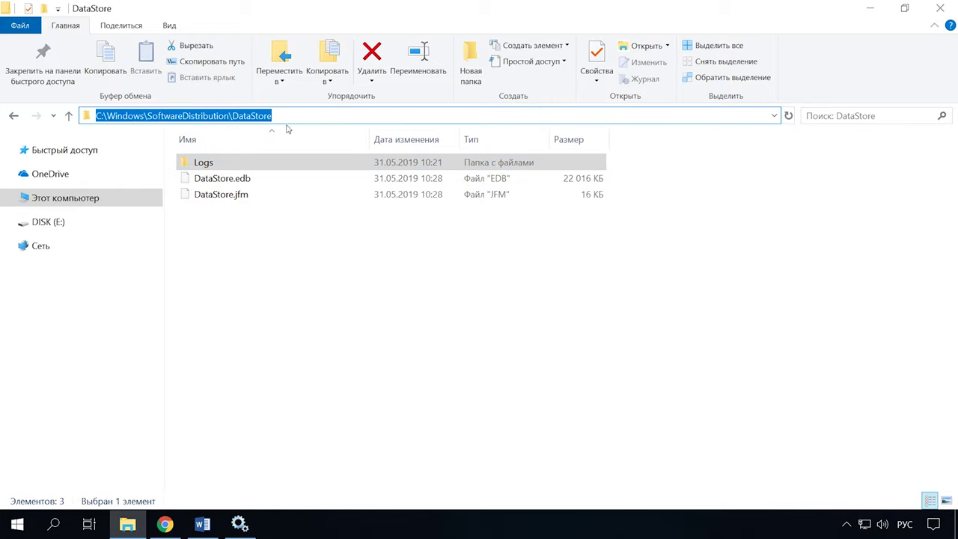
left_click_drag(249, 274, 199, 159)
key("shift+Delete")
key("Return")
left_click(437, 245)
left_click(447, 266)
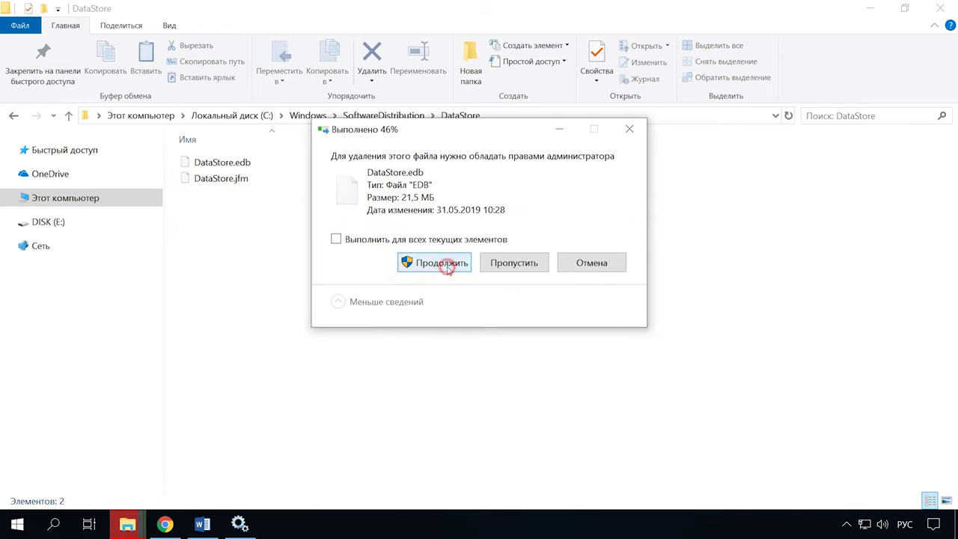
left_click(447, 266)
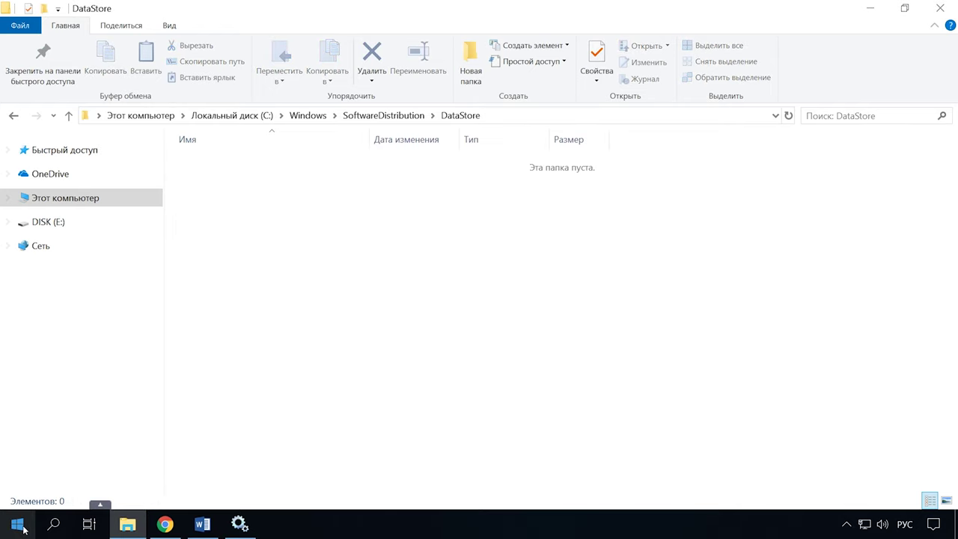
Launch Disk Cleanup and scan drive (C:) for files that can be removed.
right_click(24, 528)
left_click(75, 455)
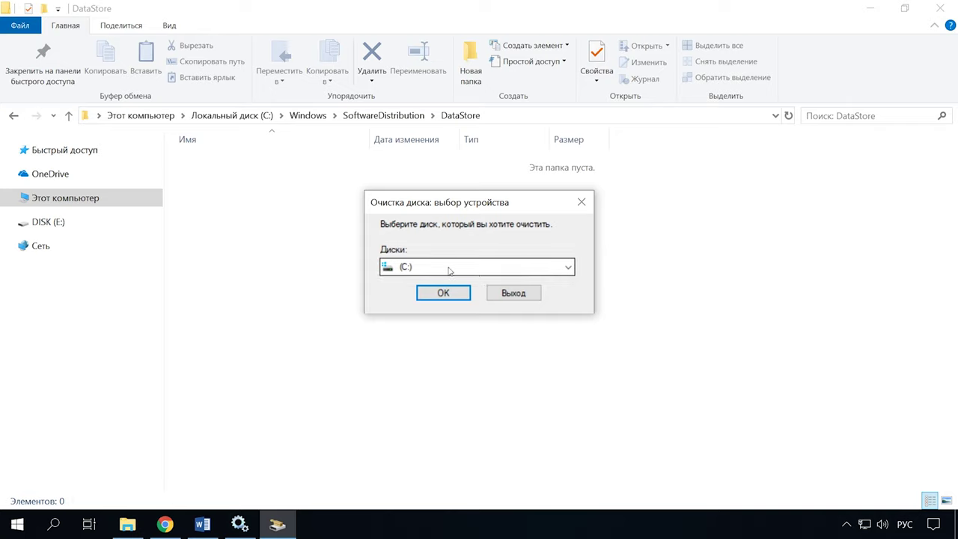
left_click(568, 268)
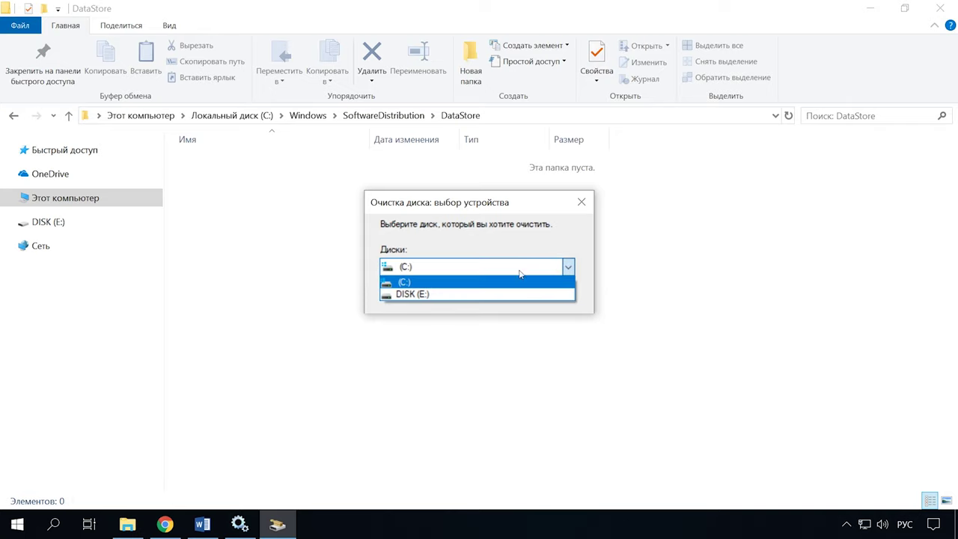
left_click(408, 284)
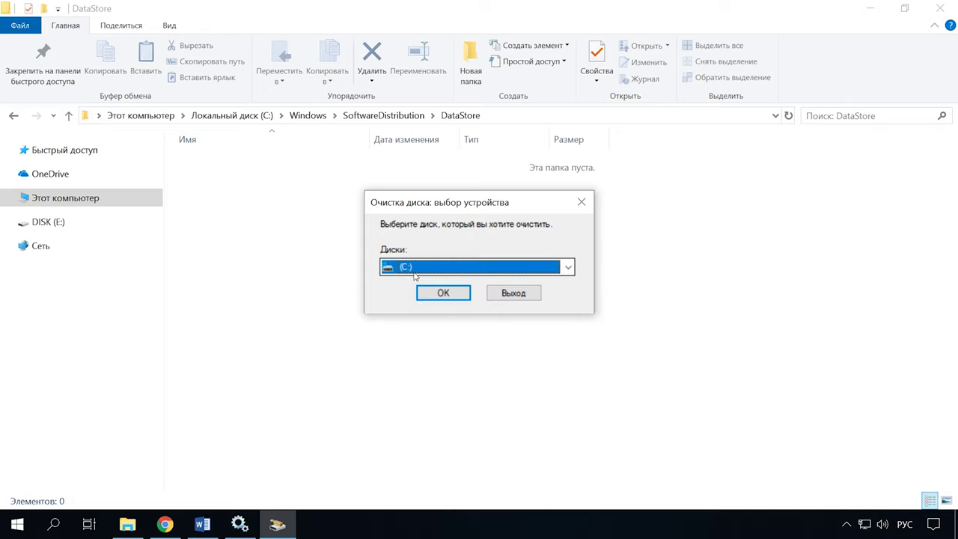
left_click(443, 296)
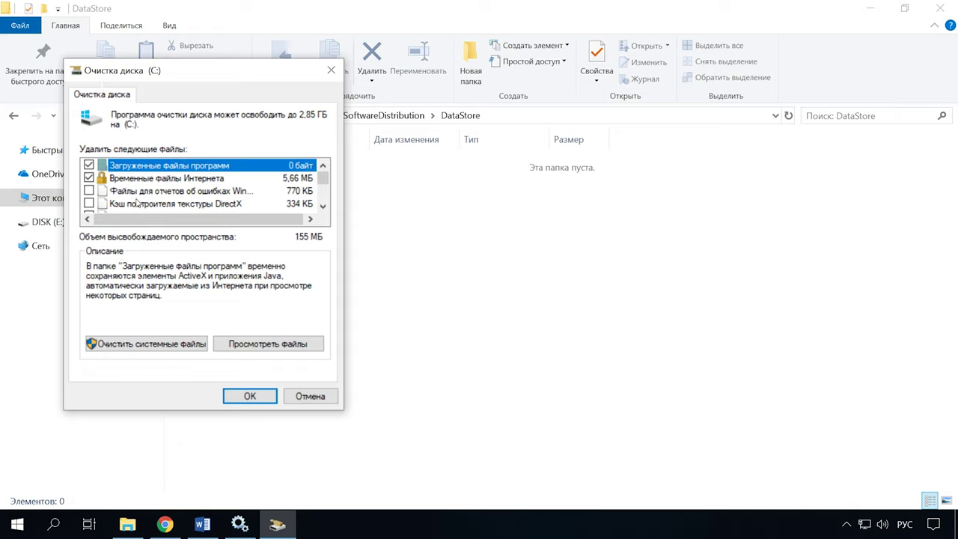
Include system files in the cleanup of drive (C:), add Очистка обновлений Windows and confirm permanent deletion of the files.
left_click(149, 345)
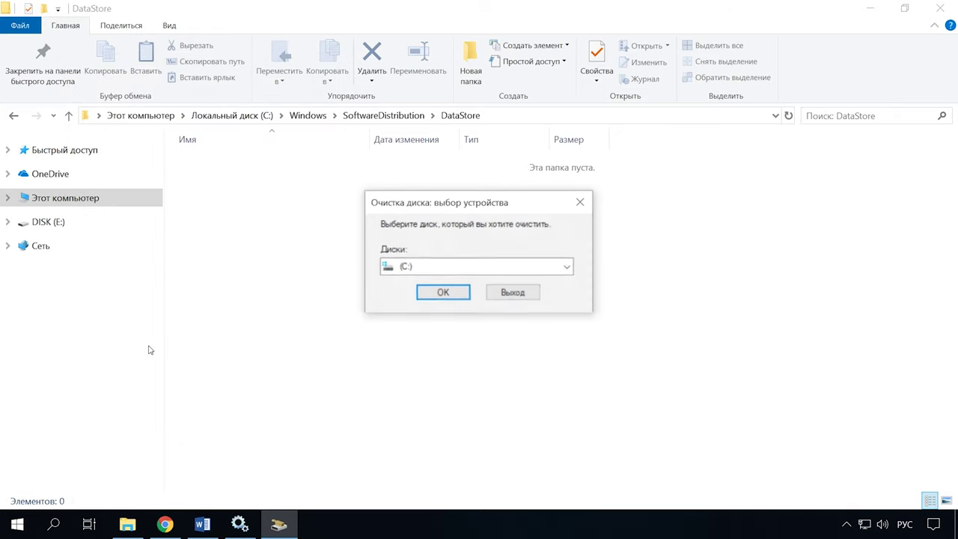
left_click(446, 298)
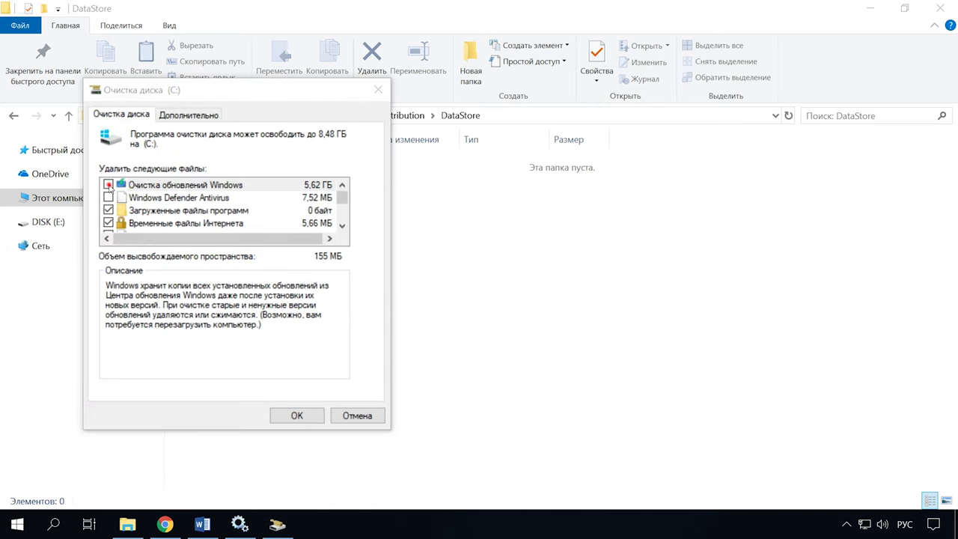
left_click(109, 185)
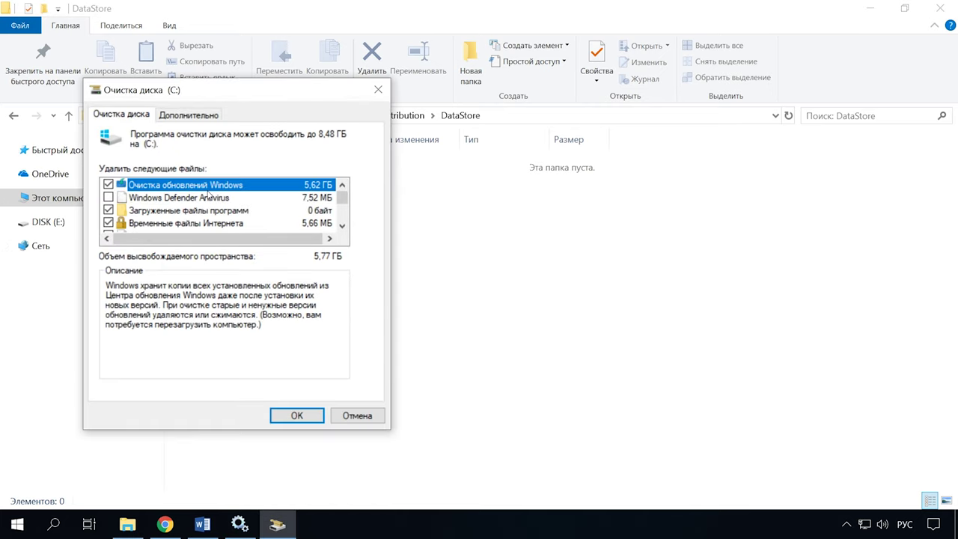
left_click(297, 417)
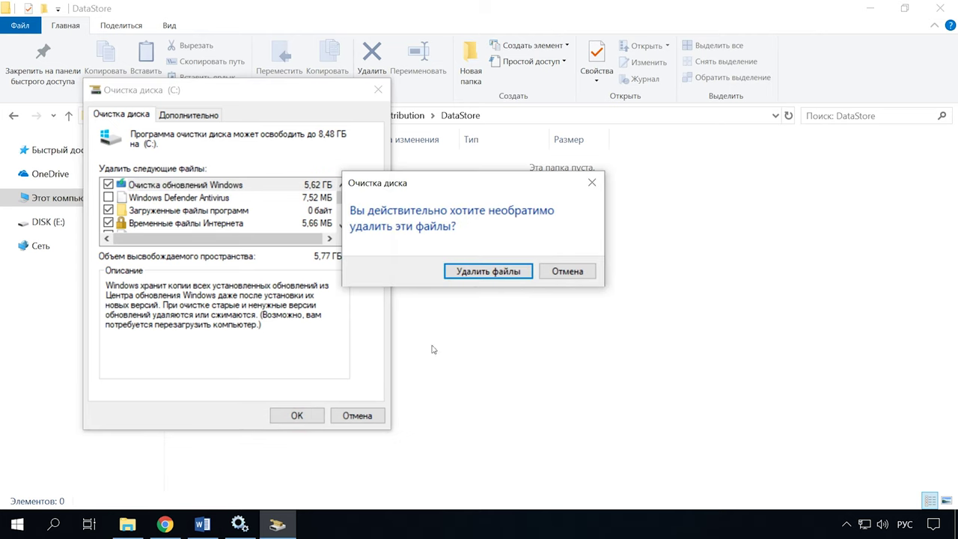
left_click(491, 274)
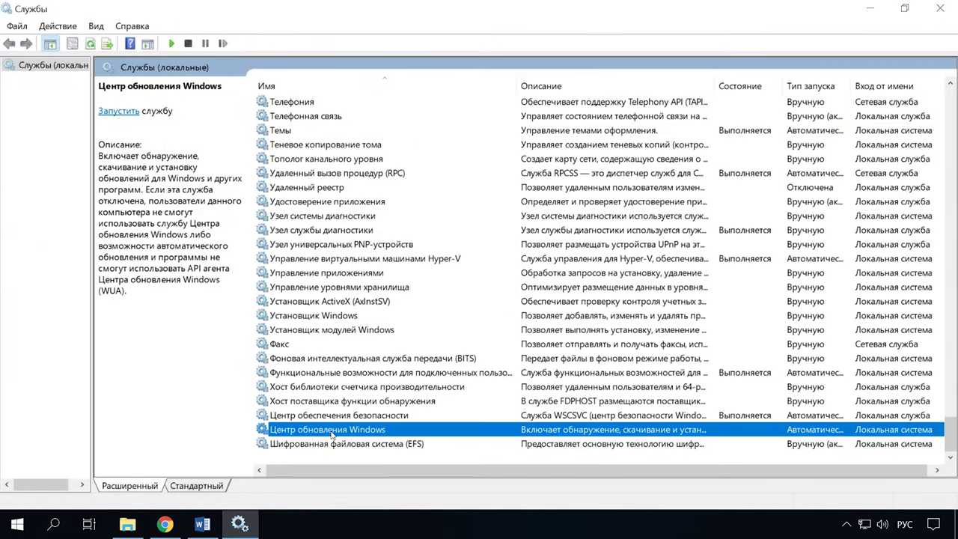
Start the stopped Центр обновления Windows service through its properties.
right_click(332, 434)
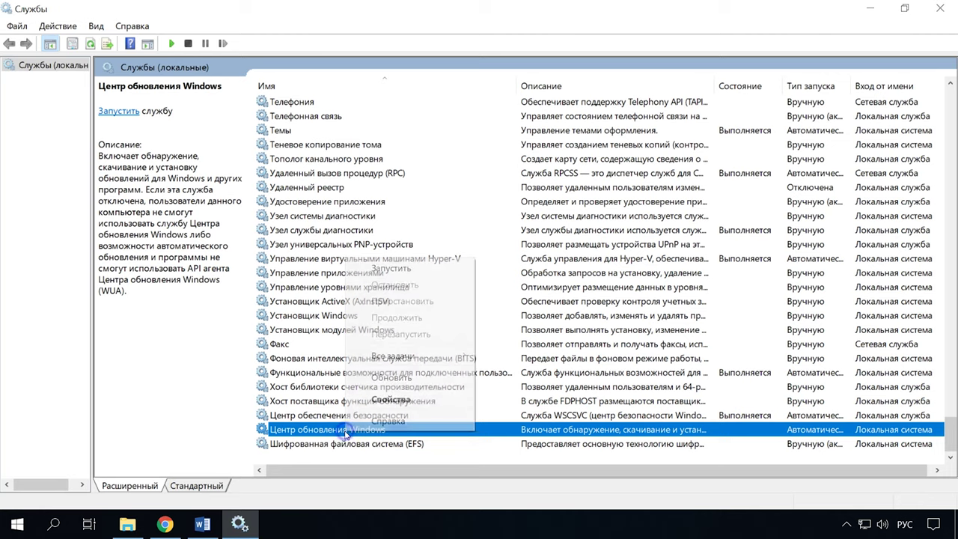
left_click(386, 398)
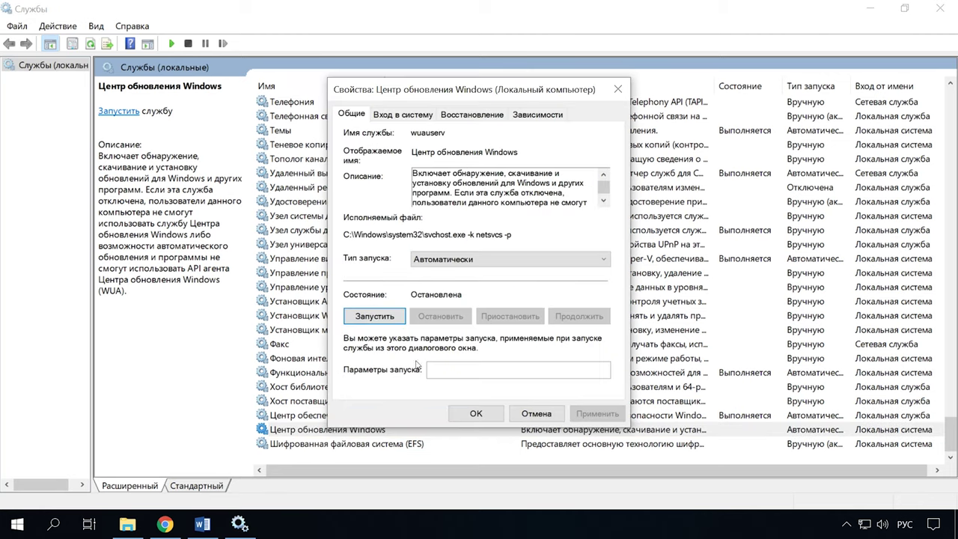
left_click(367, 318)
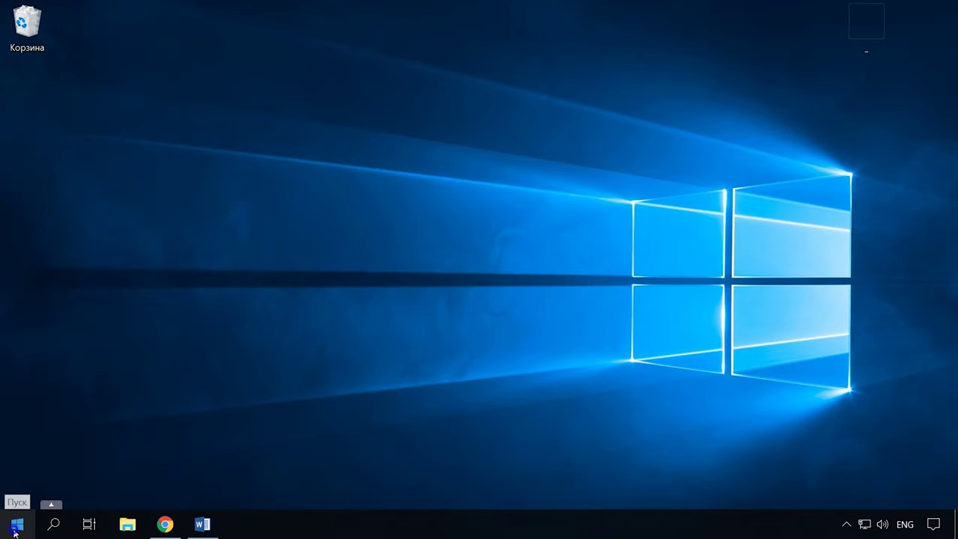
Launch the Registry Editor by running regedit.
right_click(15, 528)
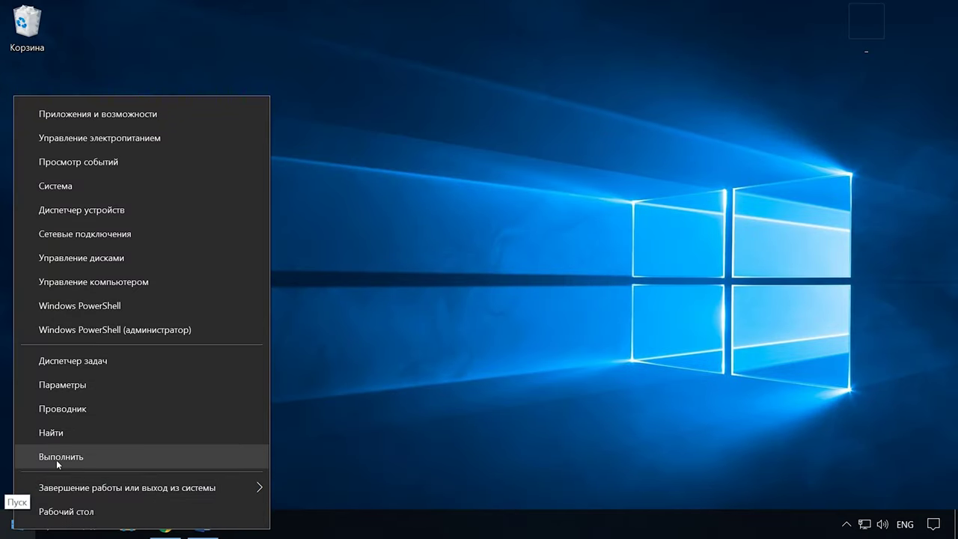
left_click(62, 456)
type("regedit")
left_click(159, 478)
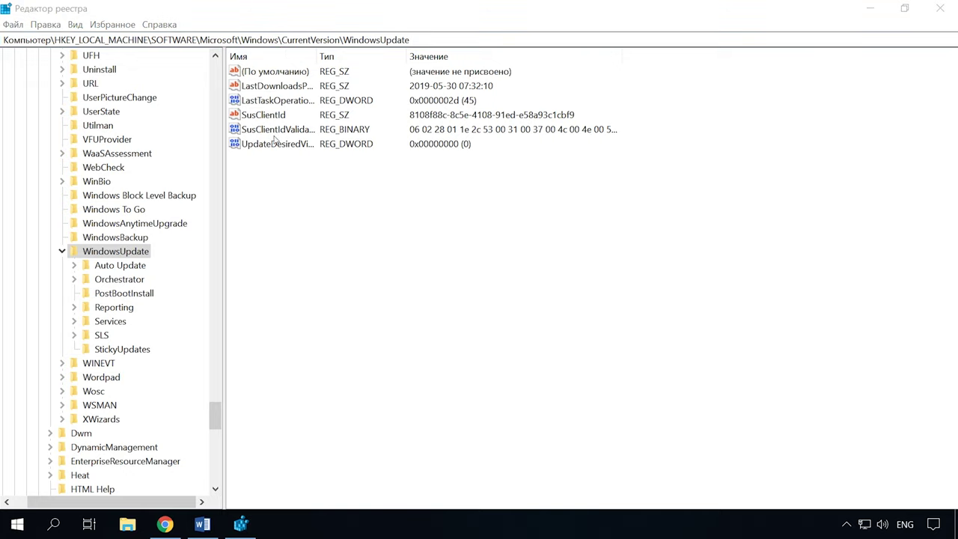
Create a key named OSUpgrade under HKEY_LOCAL_MACHINE\SOFTWARE\Microsoft\Windows\CurrentVersion\WindowsUpdate.
right_click(119, 253)
mouse_move(325, 276)
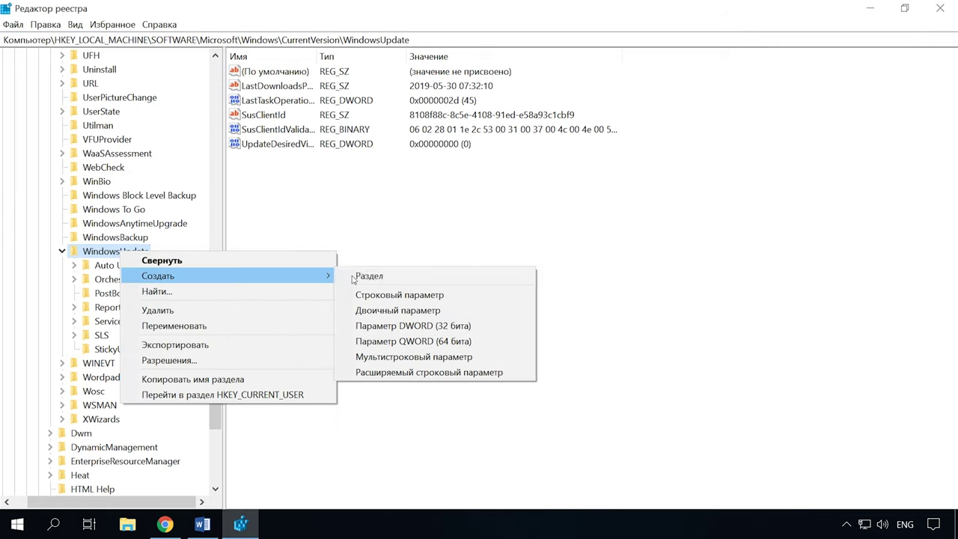
left_click(359, 276)
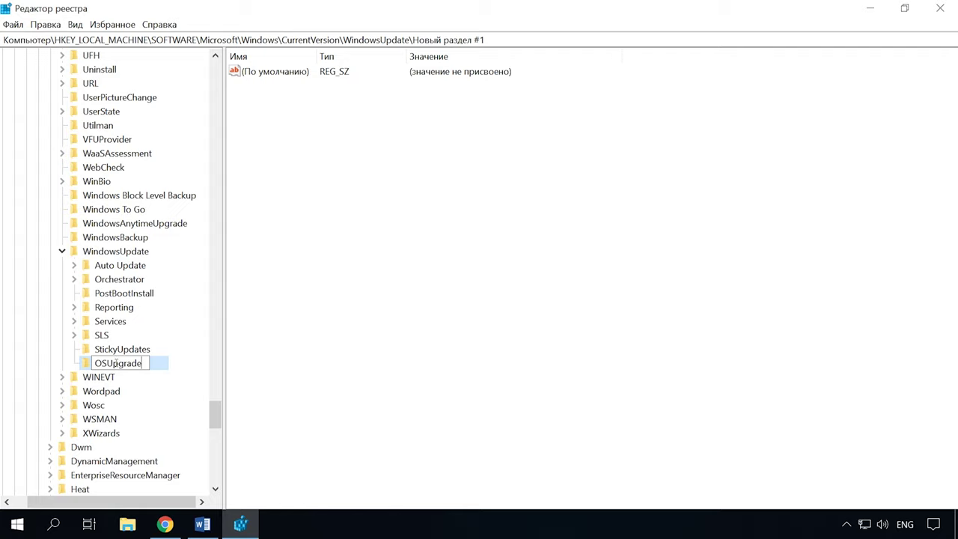
left_click(259, 101)
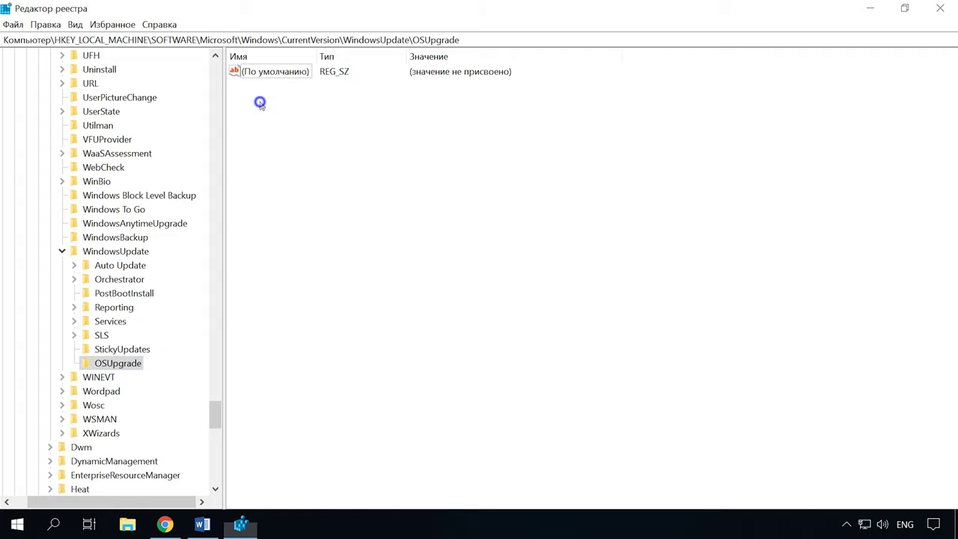
Add a DWORD (32-bit) parameter named AllowOSUpgrade to the OSUpgrade key.
right_click(259, 102)
mouse_move(317, 112)
left_click(460, 163)
type("AllowOSUpgrade")
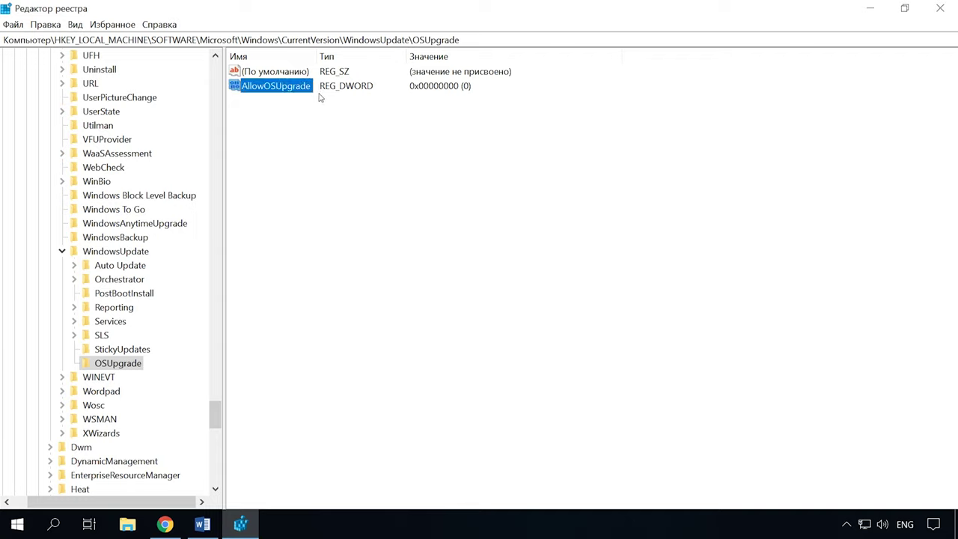
Set the AllowOSUpgrade parameter to 1 and open the computer's power options.
right_click(296, 94)
left_click(321, 101)
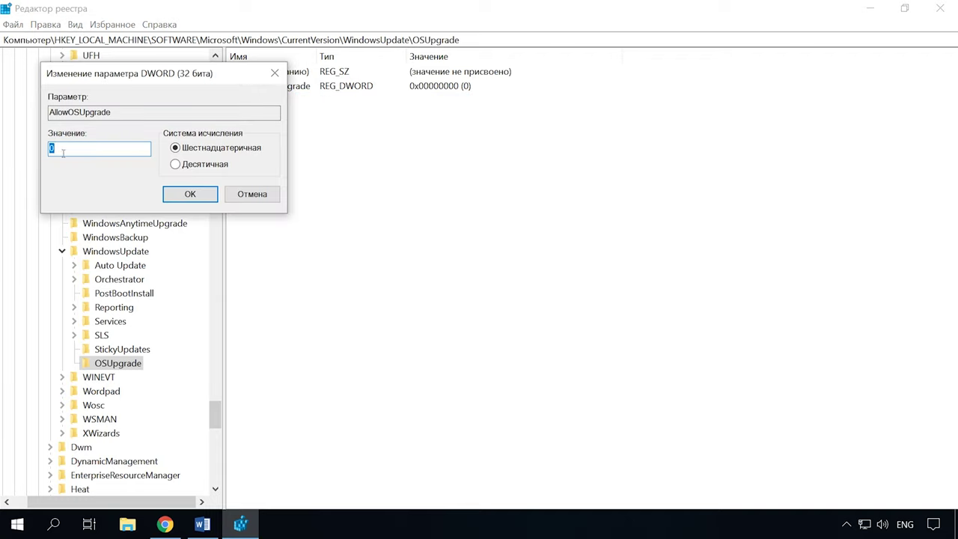
left_click(173, 200)
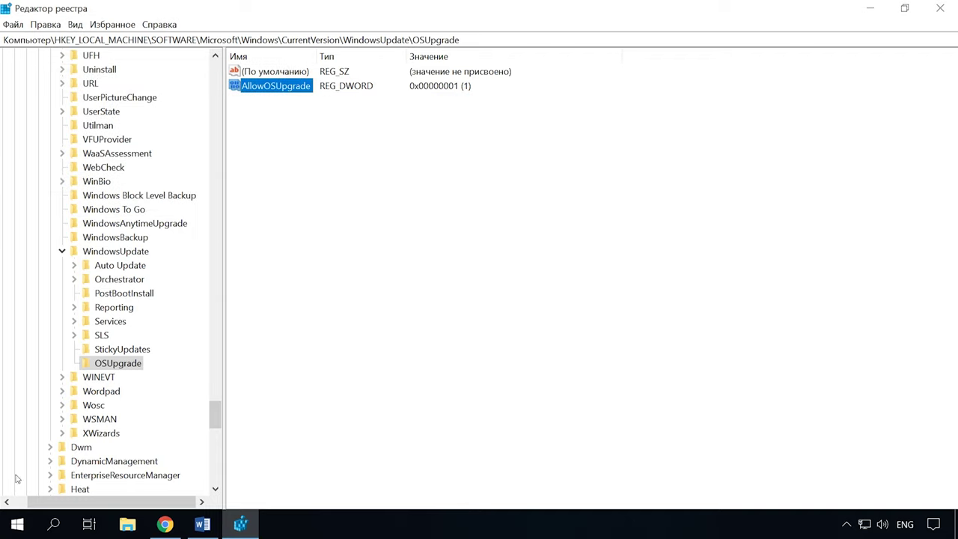
left_click(17, 524)
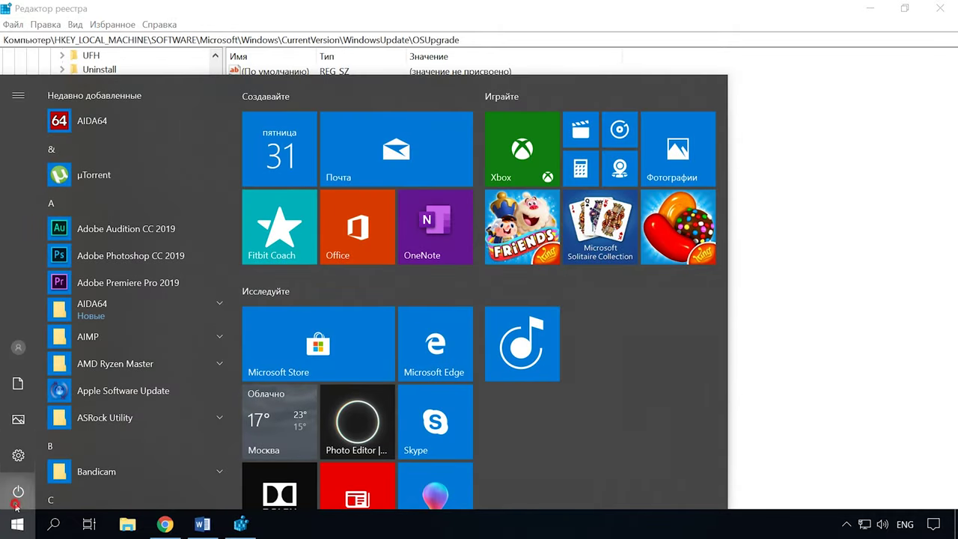
left_click(18, 491)
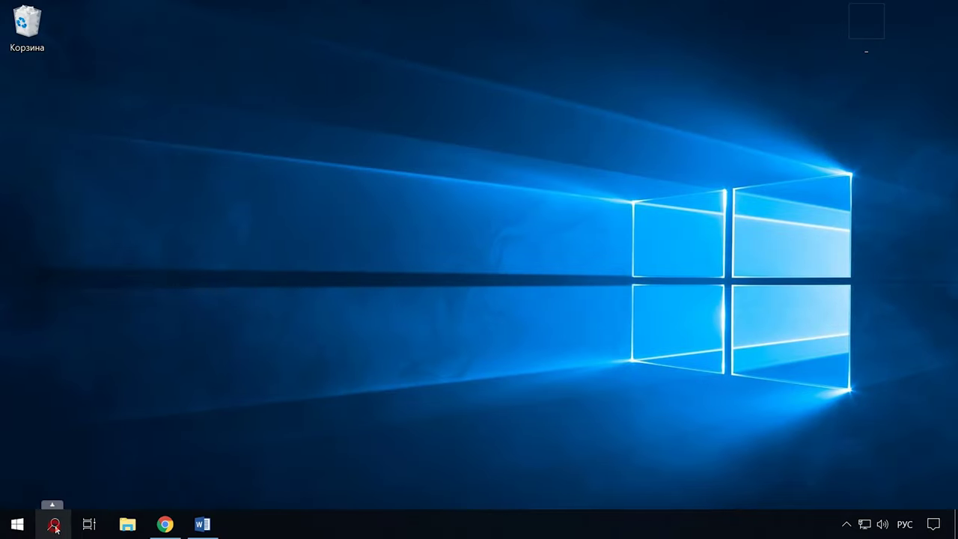
Turn off Автоматическое определение параметров in the local network settings of the Control Panel's Свойства браузера and confirm the change.
left_click(54, 525)
type("па")
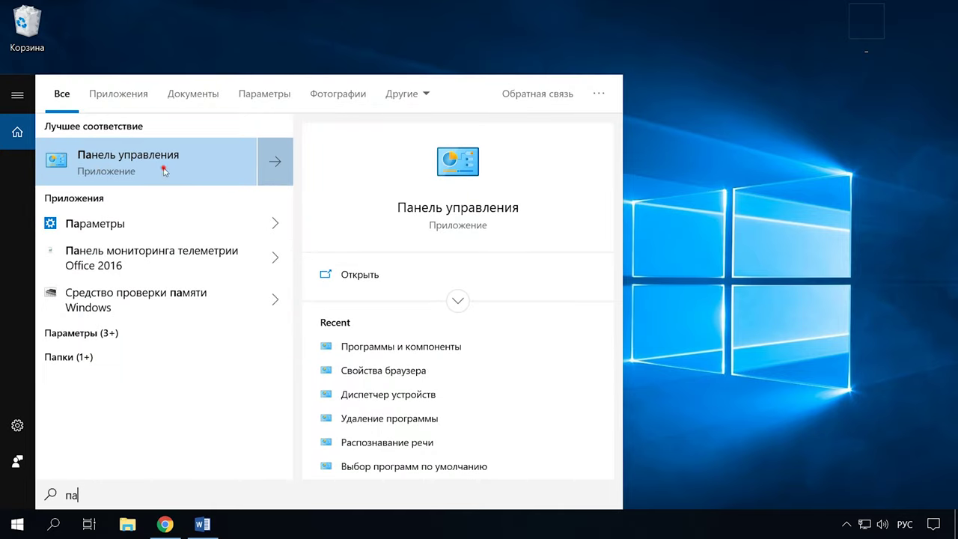
left_click(165, 171)
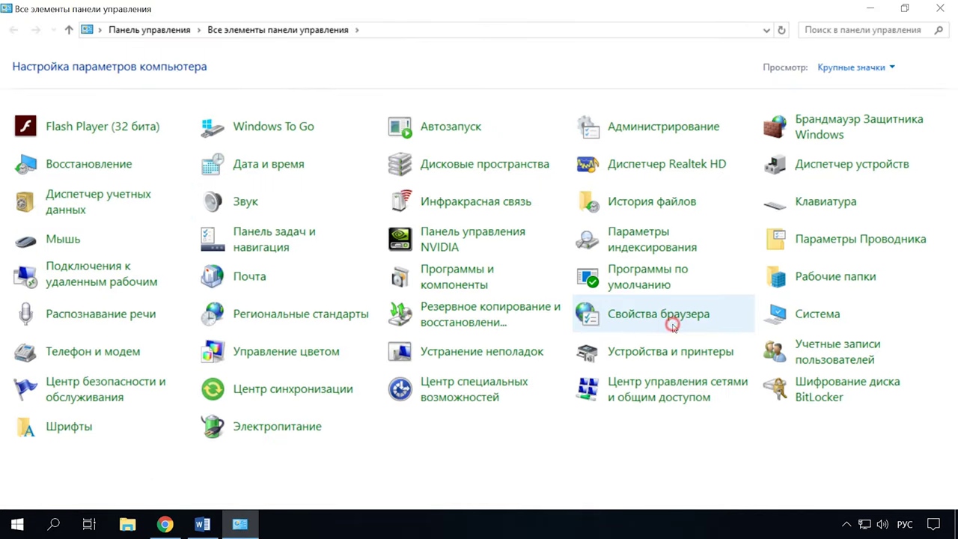
left_click(659, 314)
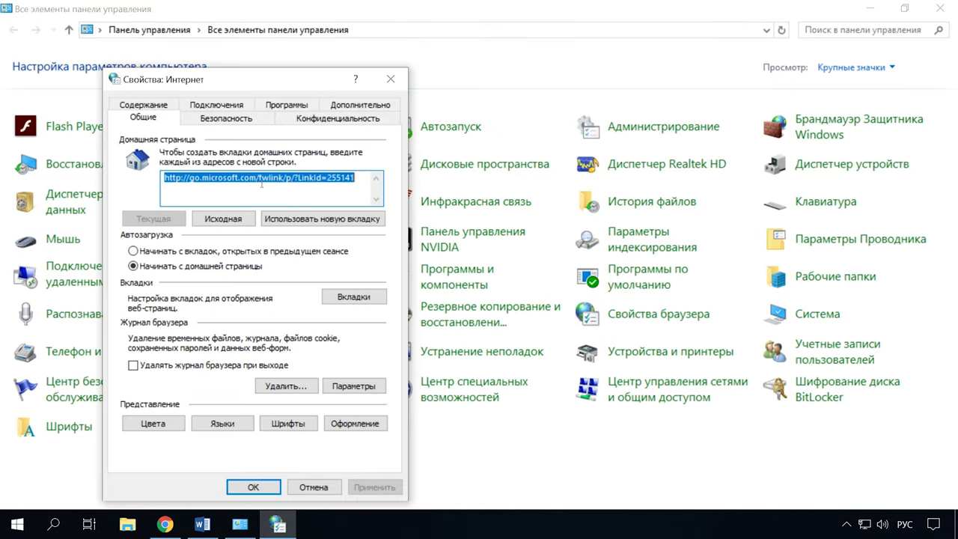
left_click(215, 108)
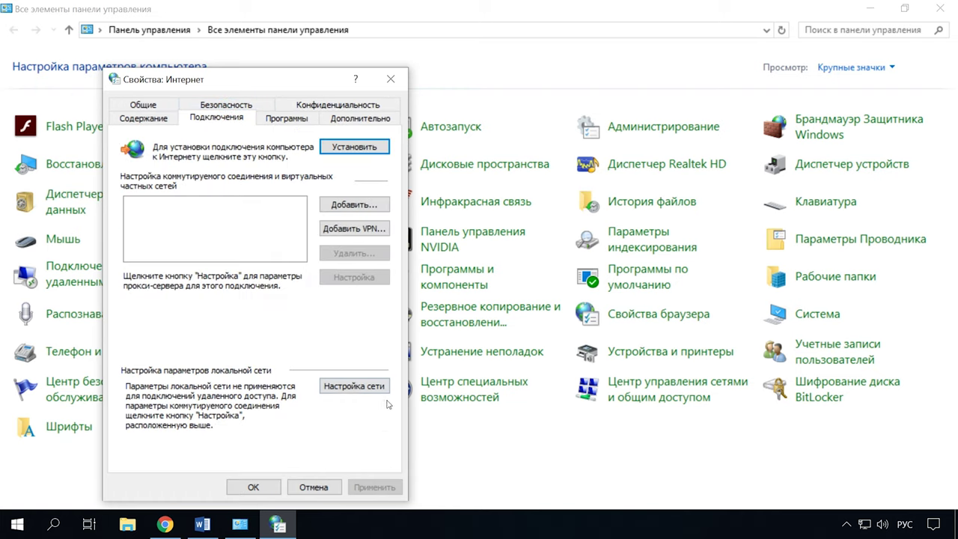
left_click(361, 389)
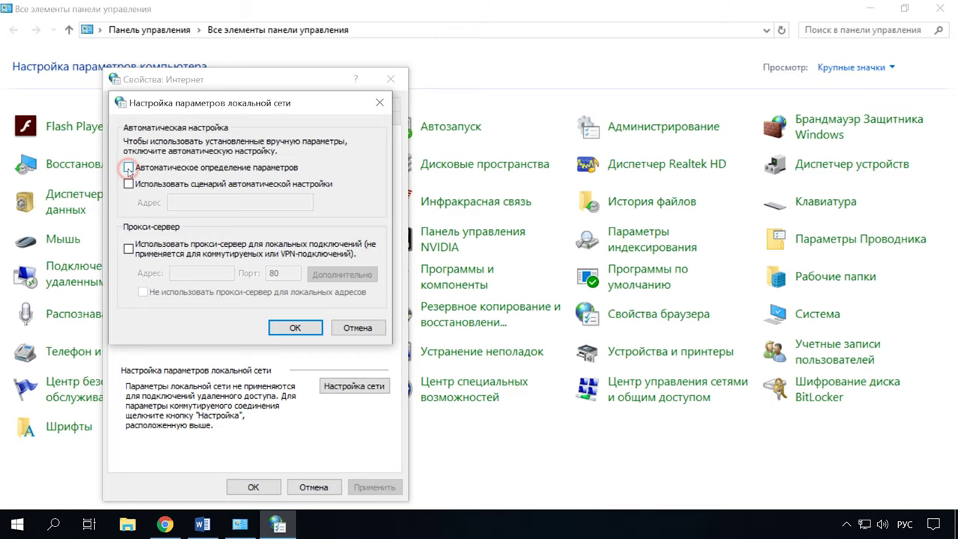
left_click(294, 328)
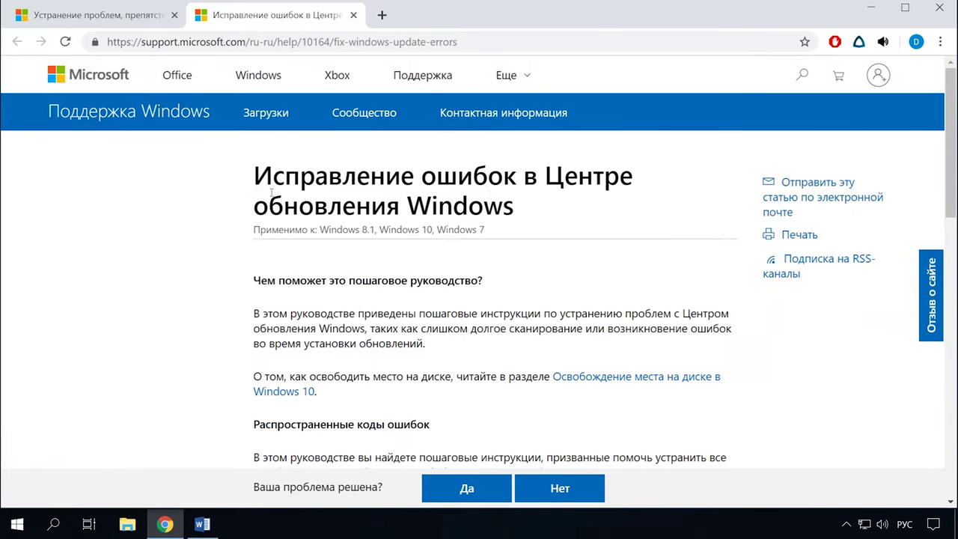
Select Windows 10 as the affected version in Microsoft's online guide to fixing Windows Update errors.
scroll(446, 267, "down", 5)
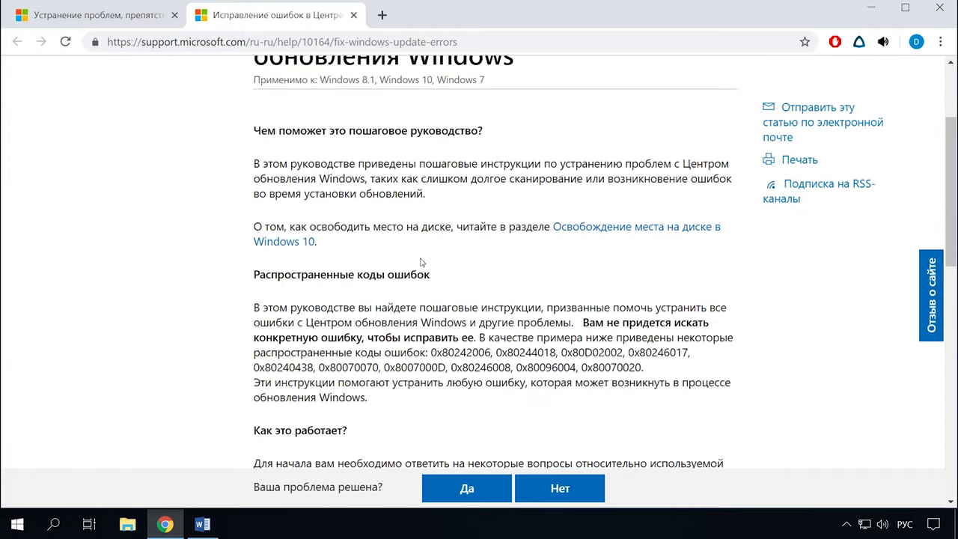
scroll(389, 244, "down", 3)
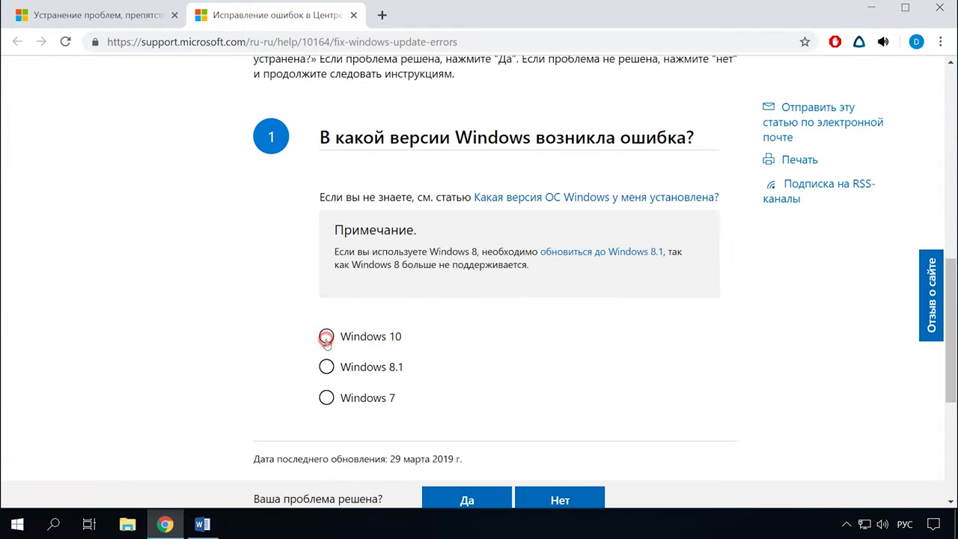
left_click(326, 338)
scroll(327, 341, "down", 2)
scroll(368, 286, "down", 2)
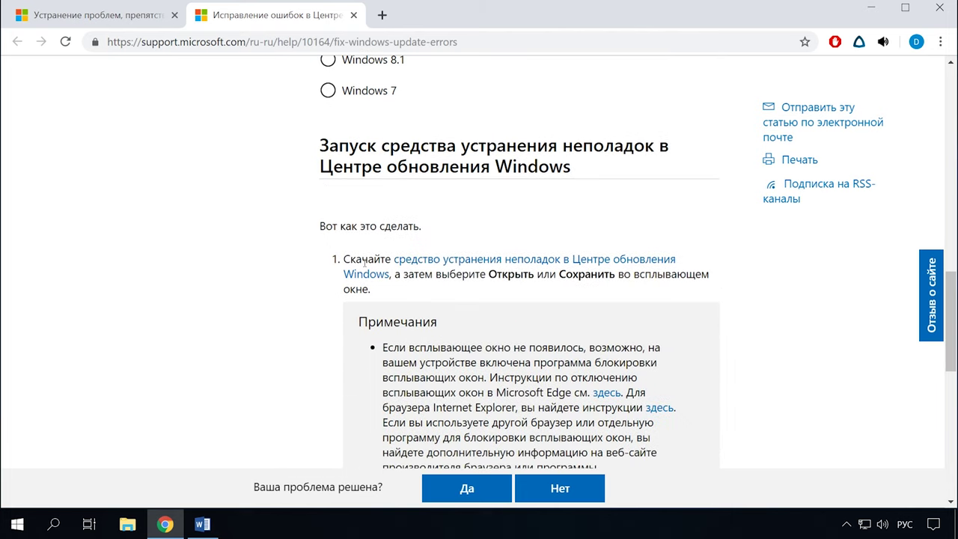
Download the Windows Update troubleshooter, open wu10.diagcab and start its problem detection.
left_click(529, 264)
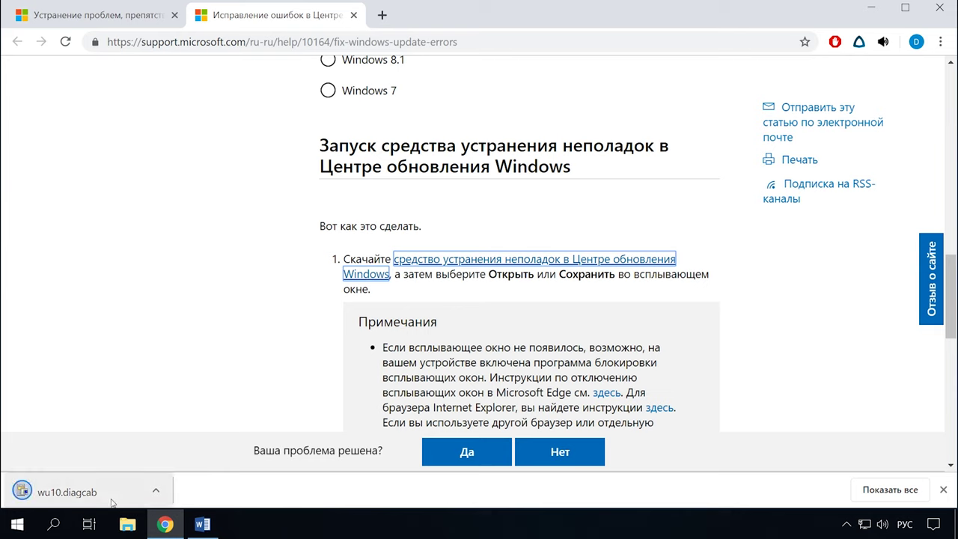
left_click(103, 491)
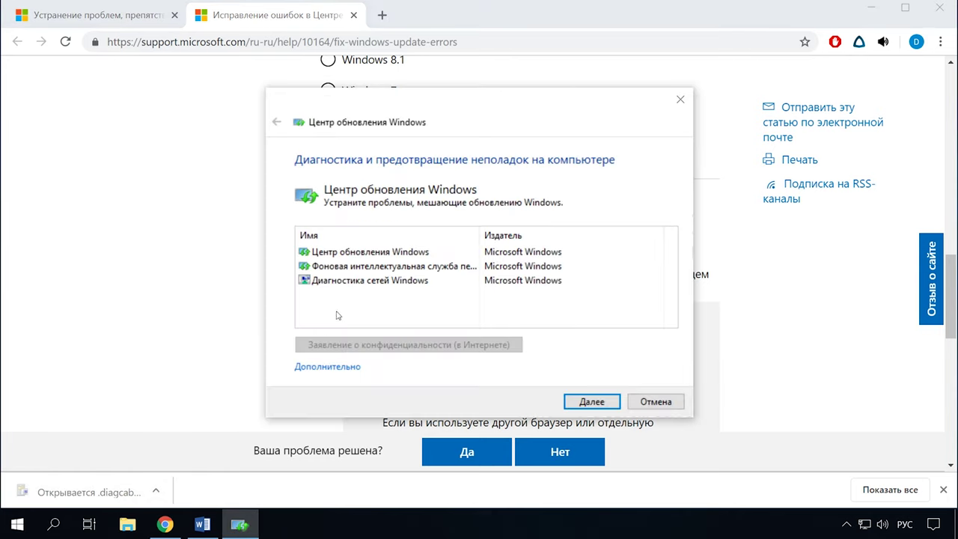
left_click(591, 402)
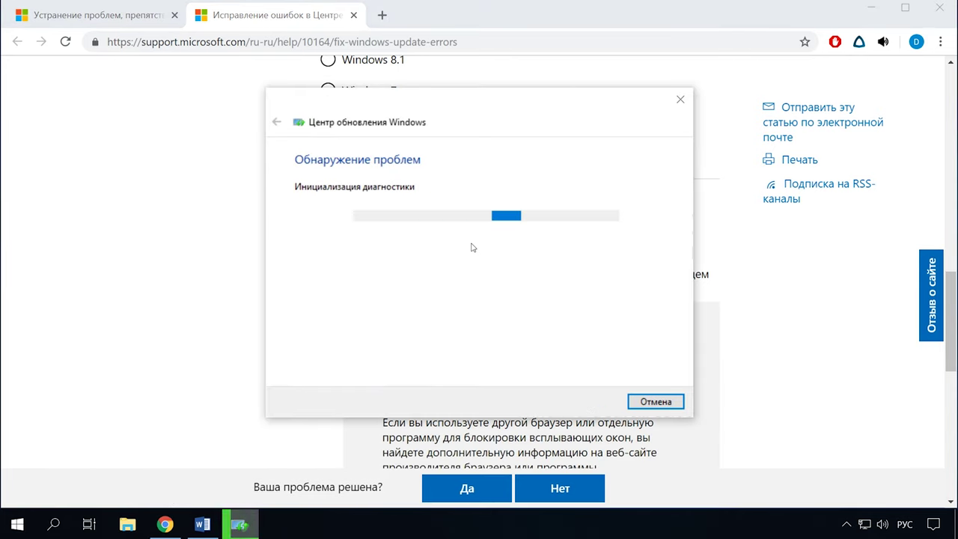